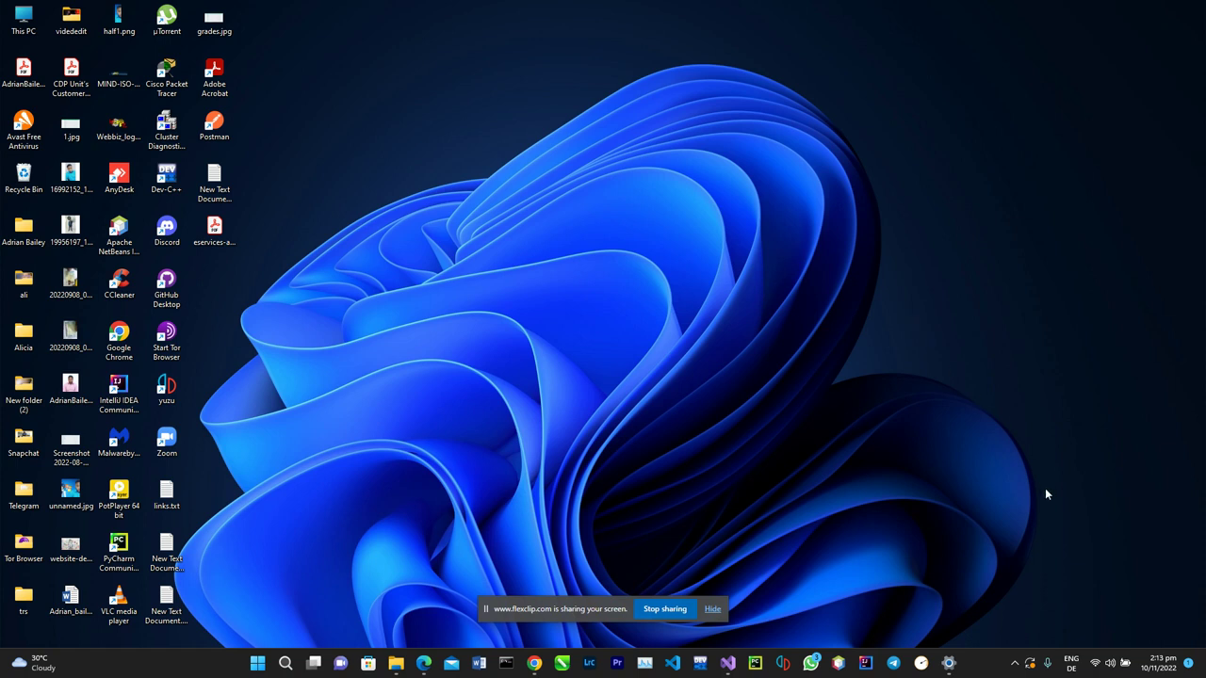
Check the Wi-Fi list, showing FastConnect connected and Test(FAR) available, then open Windows Search.
left_click(1105, 664)
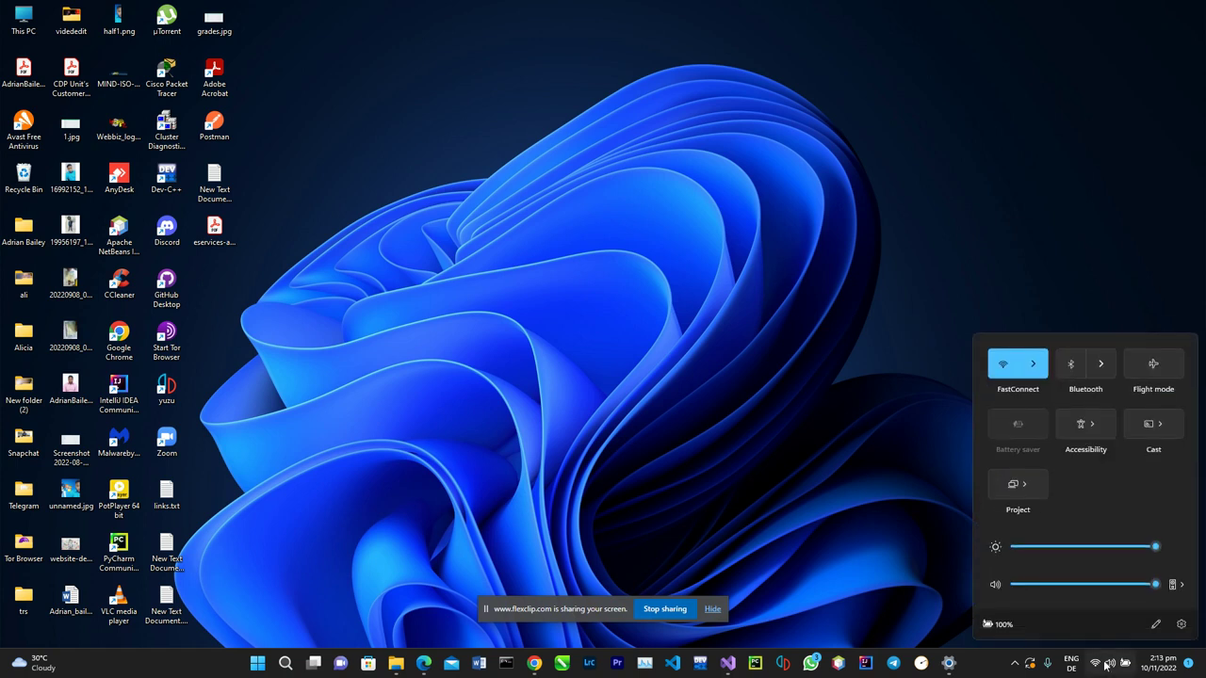
left_click(1040, 362)
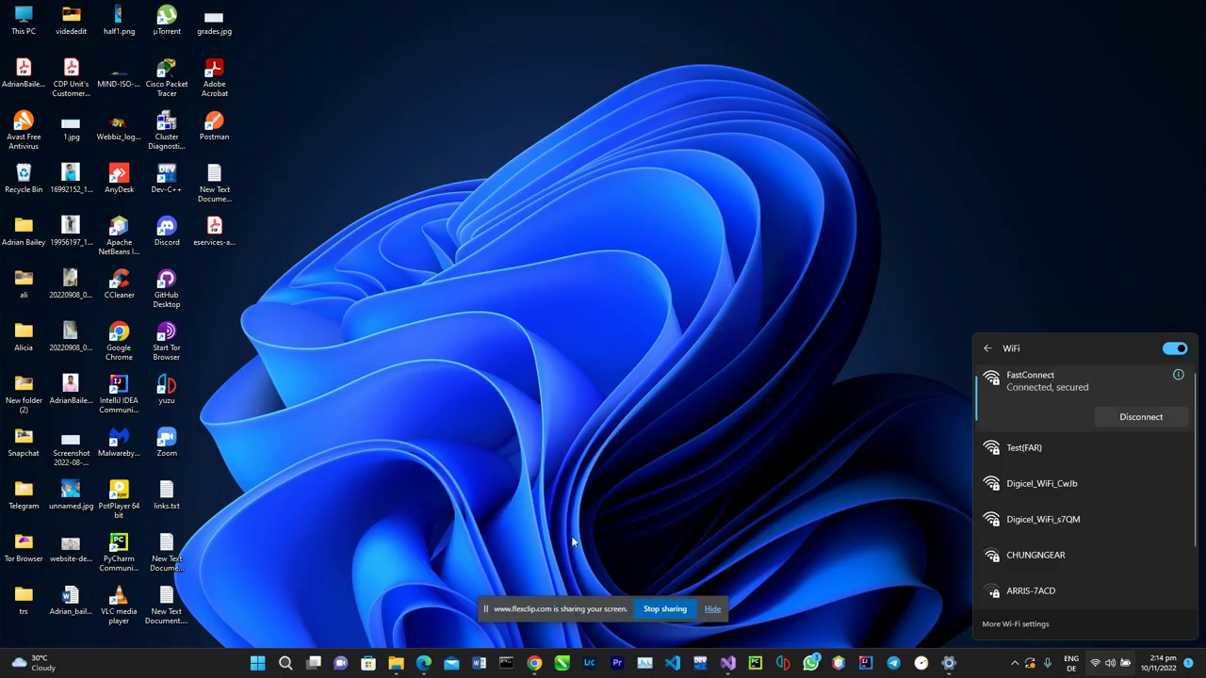
left_click(284, 663)
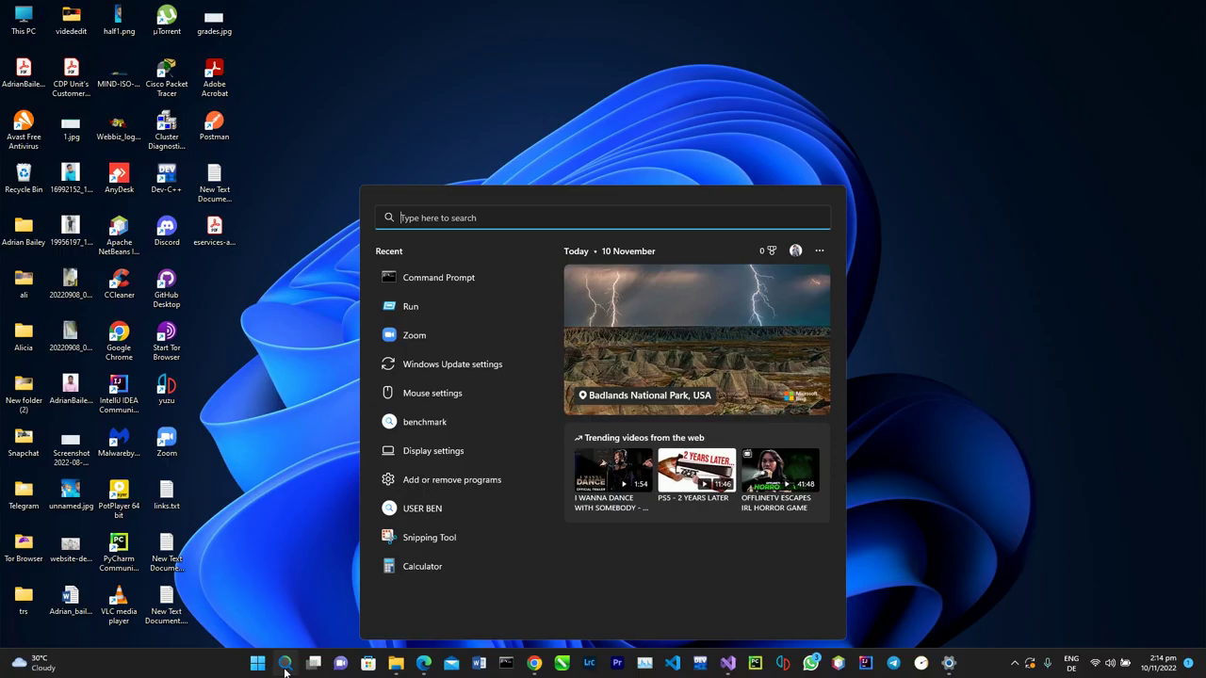
Run ipconfig in Command Prompt to find the 192.168.0.1 default gateway, then switch to Chrome.
type("cmd")
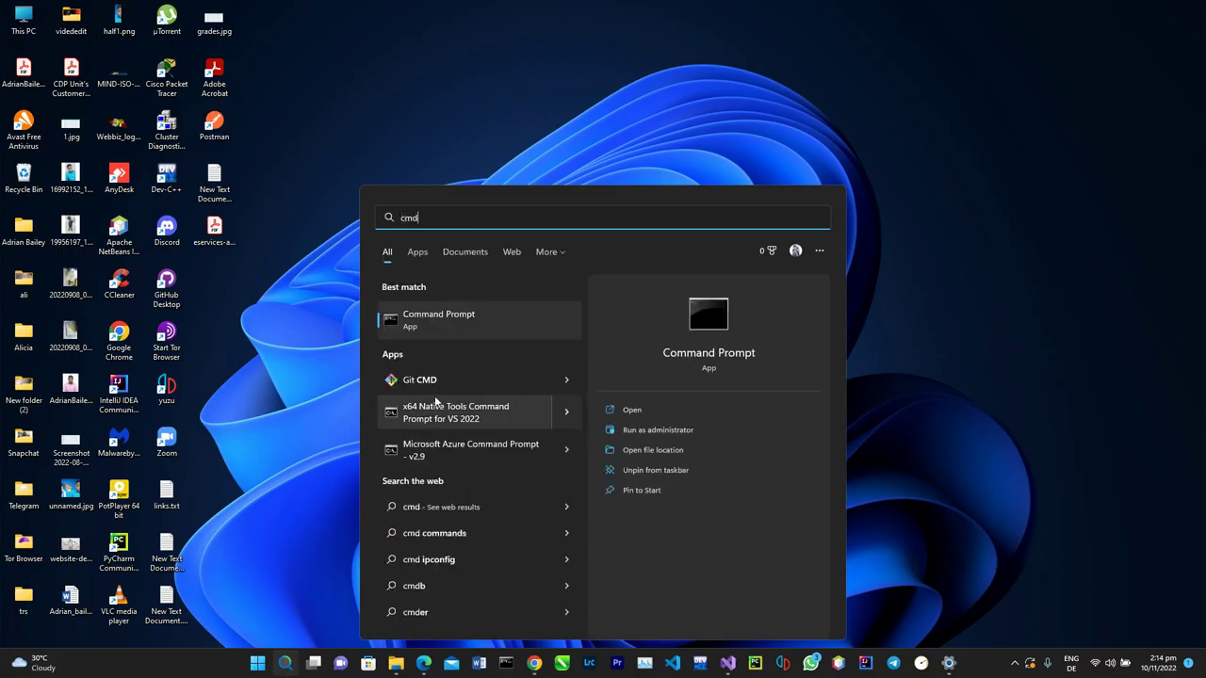
left_click(450, 321)
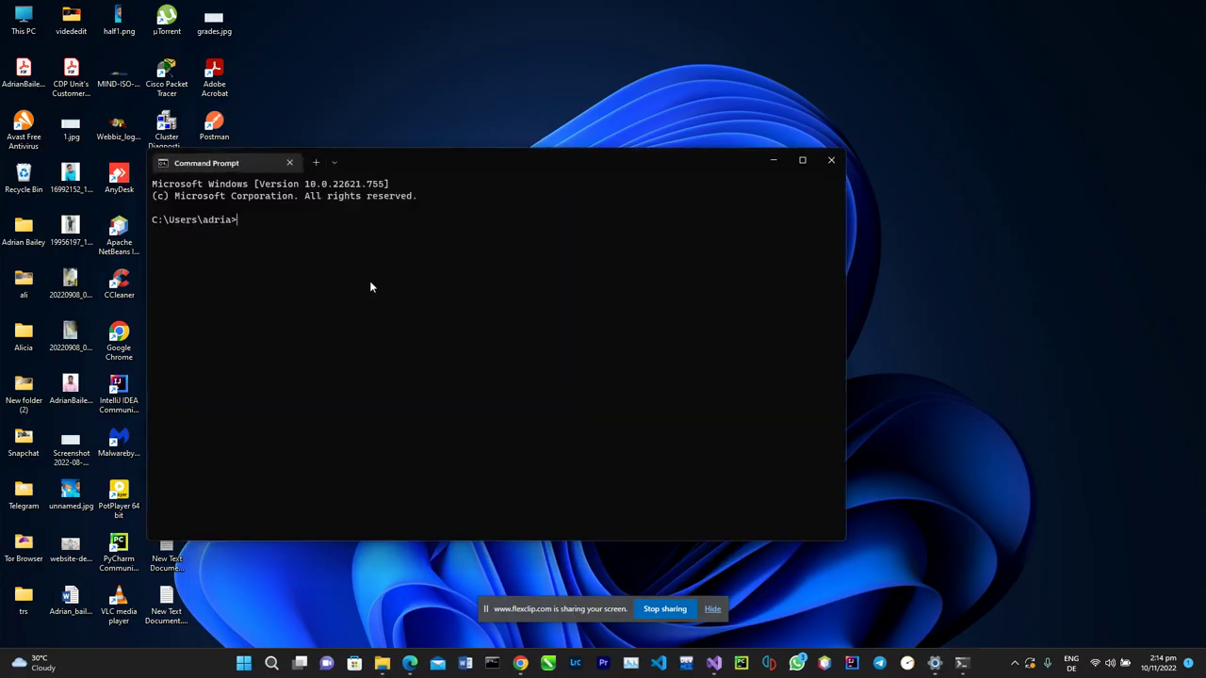
type("ipconfig")
key("Return")
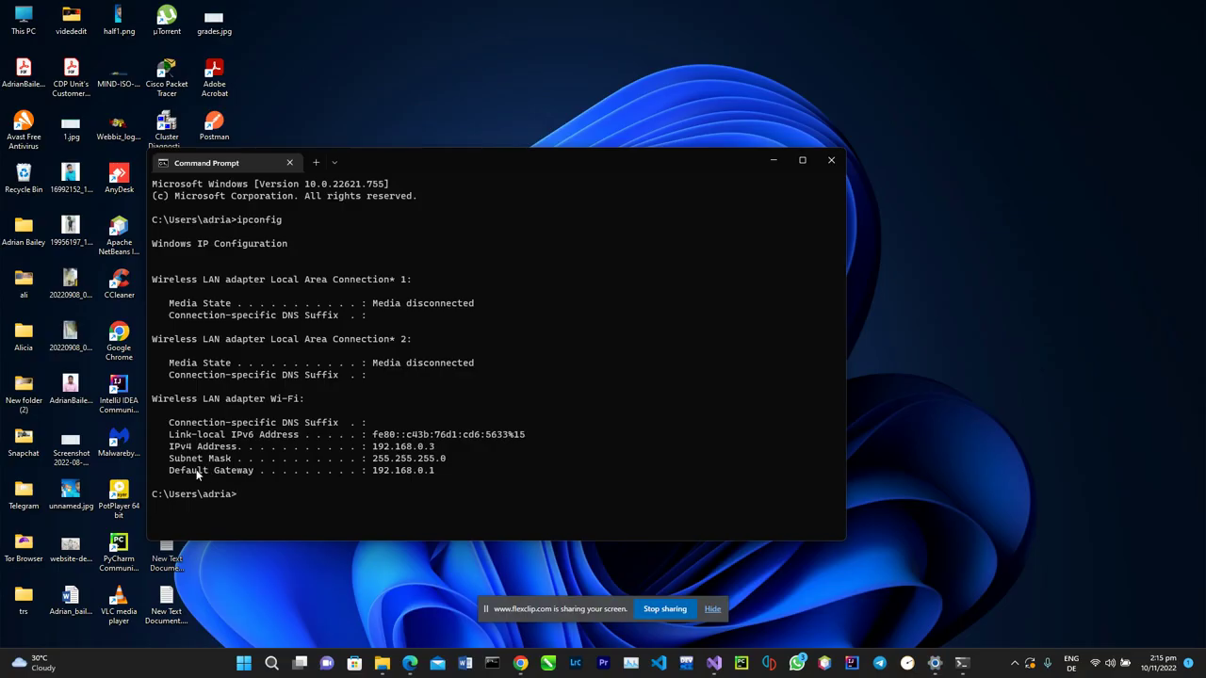
left_click_drag(169, 474, 442, 477)
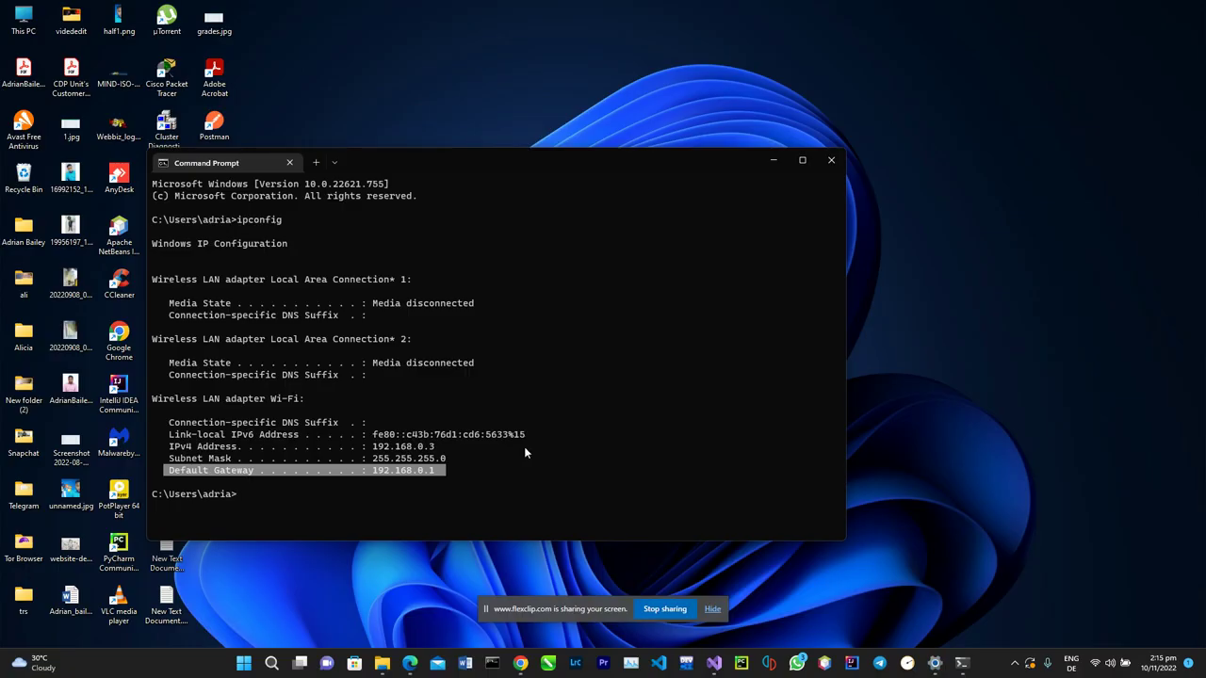
left_click(520, 663)
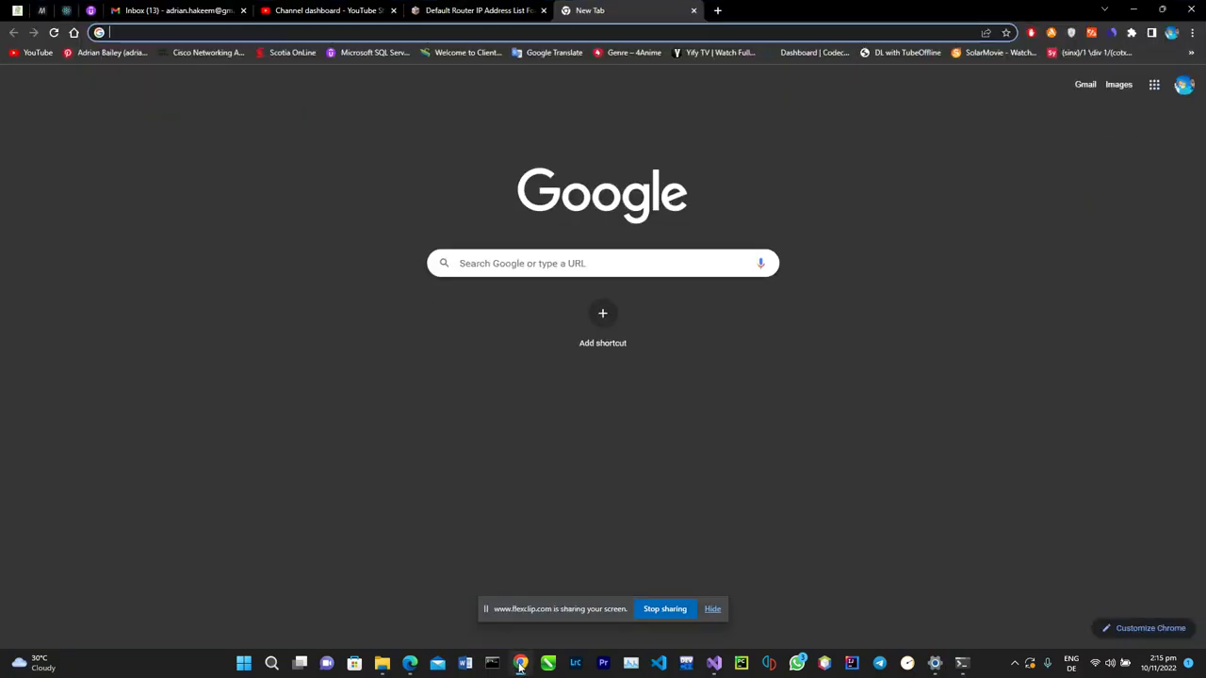
left_click(478, 10)
scroll(455, 201, "up", 3)
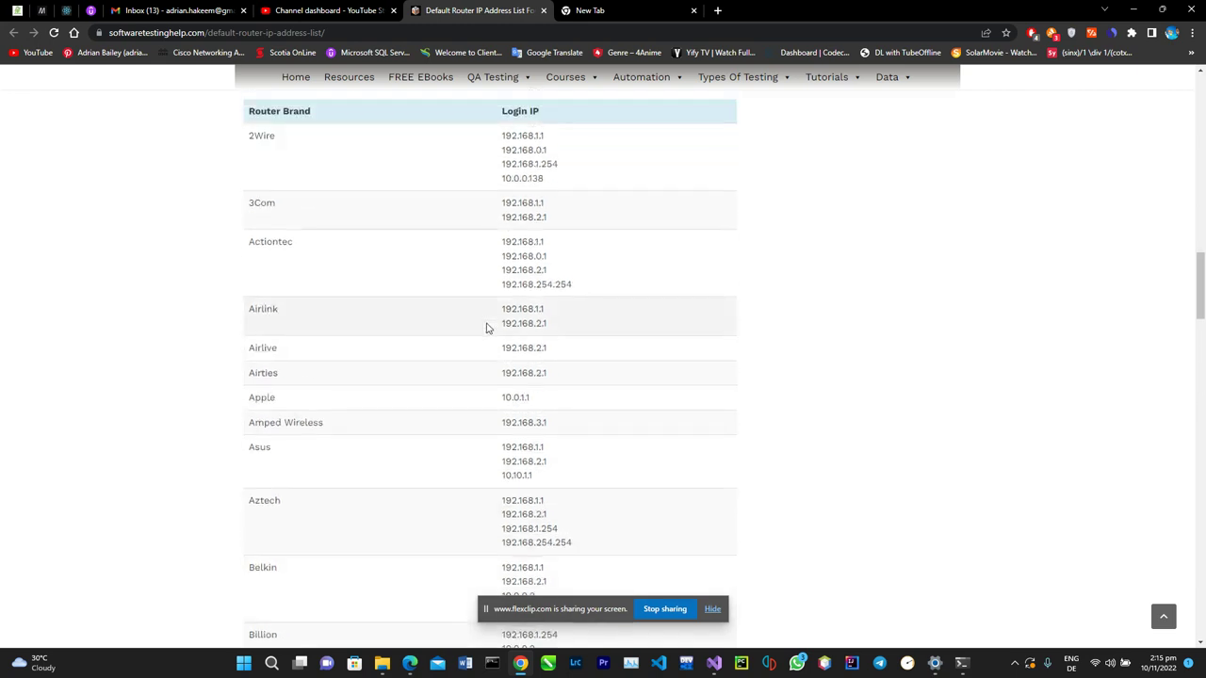
scroll(366, 269, "down", 3)
scroll(366, 270, "down", 6)
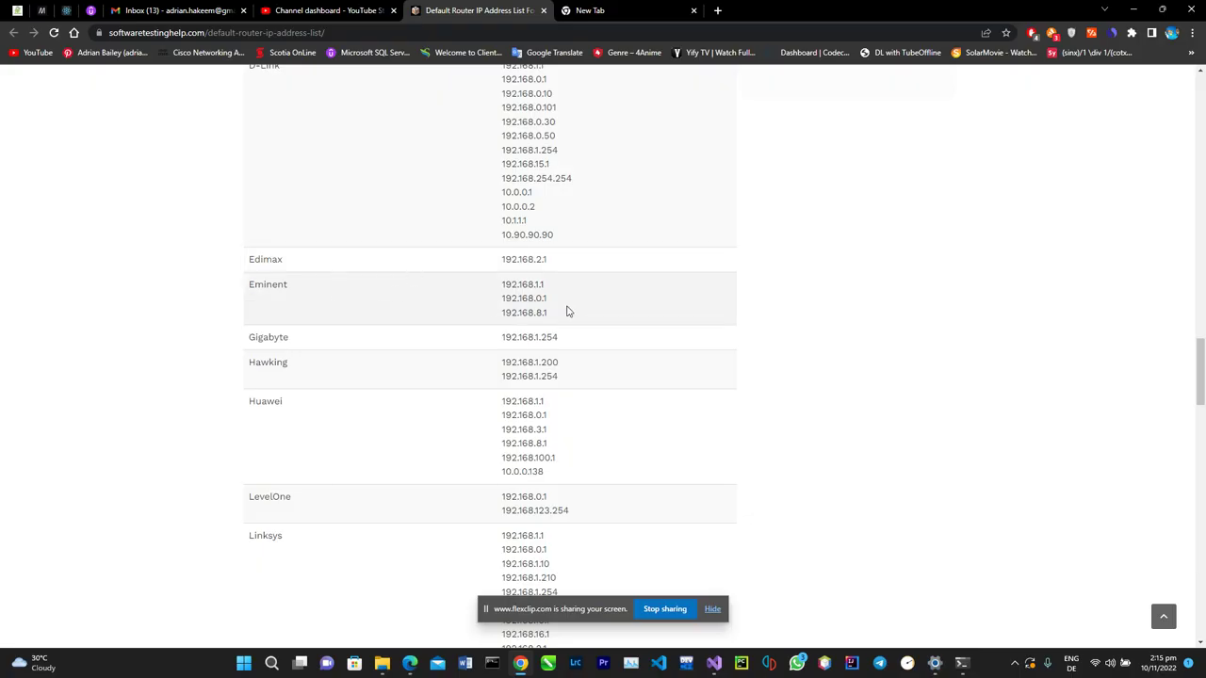
scroll(411, 325, "down", 4)
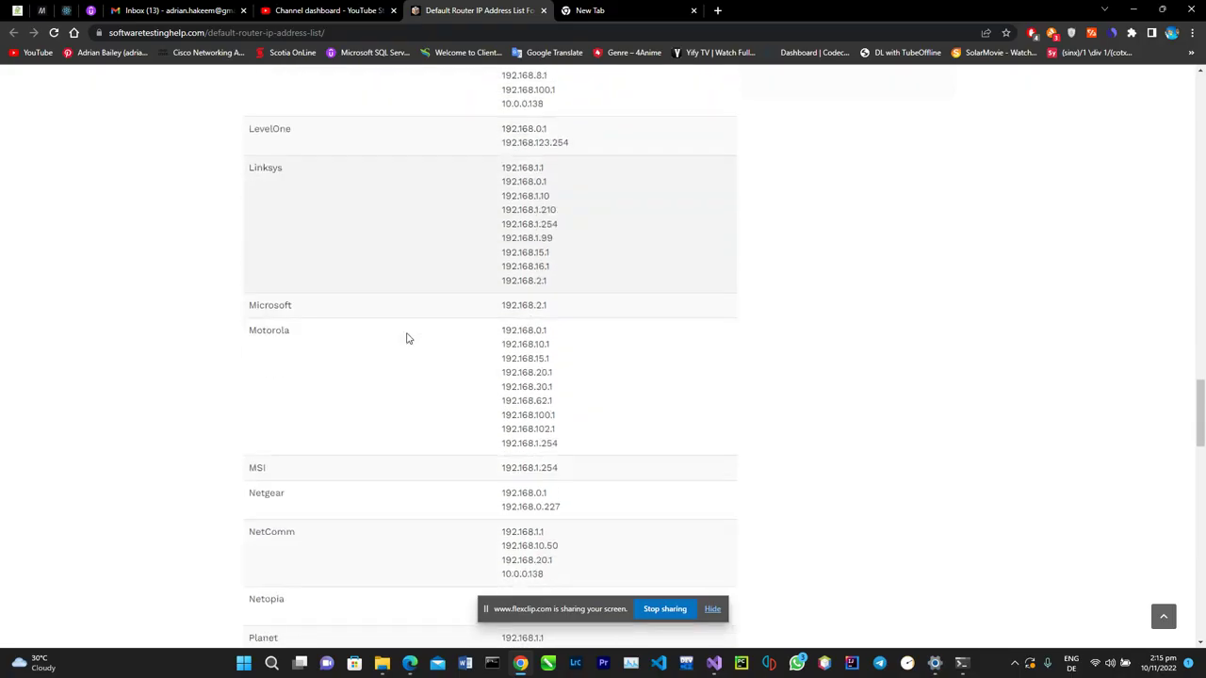
scroll(407, 338, "down", 1)
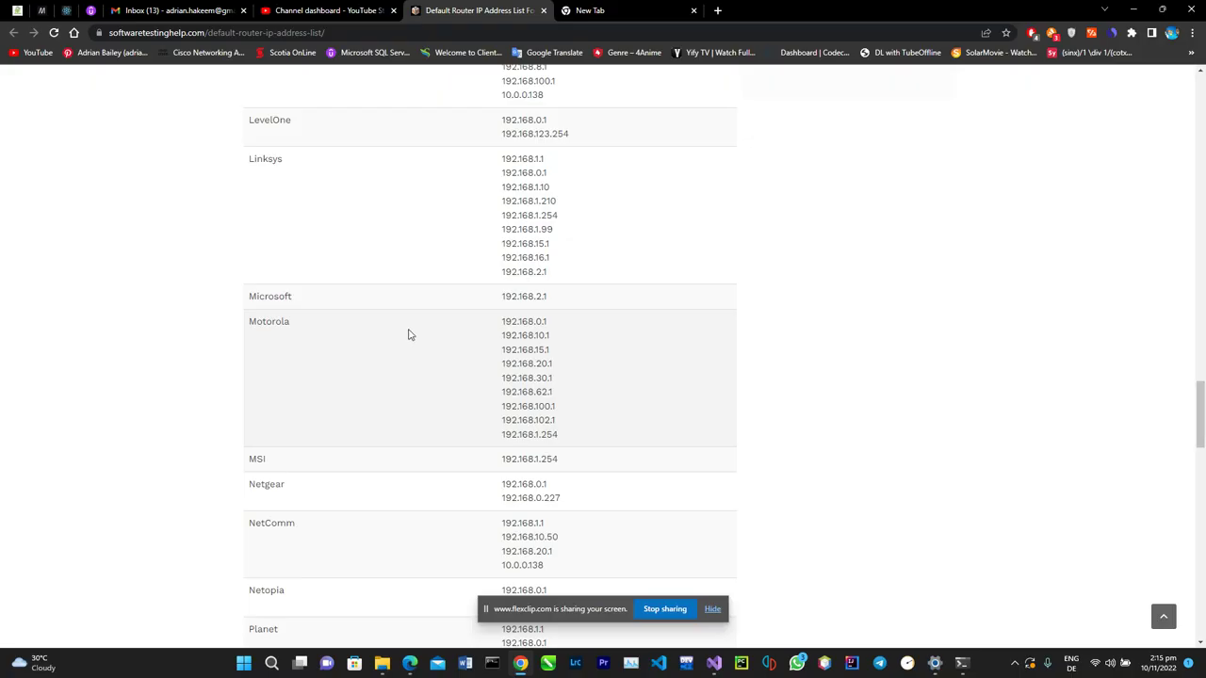
scroll(528, 290, "up", 1)
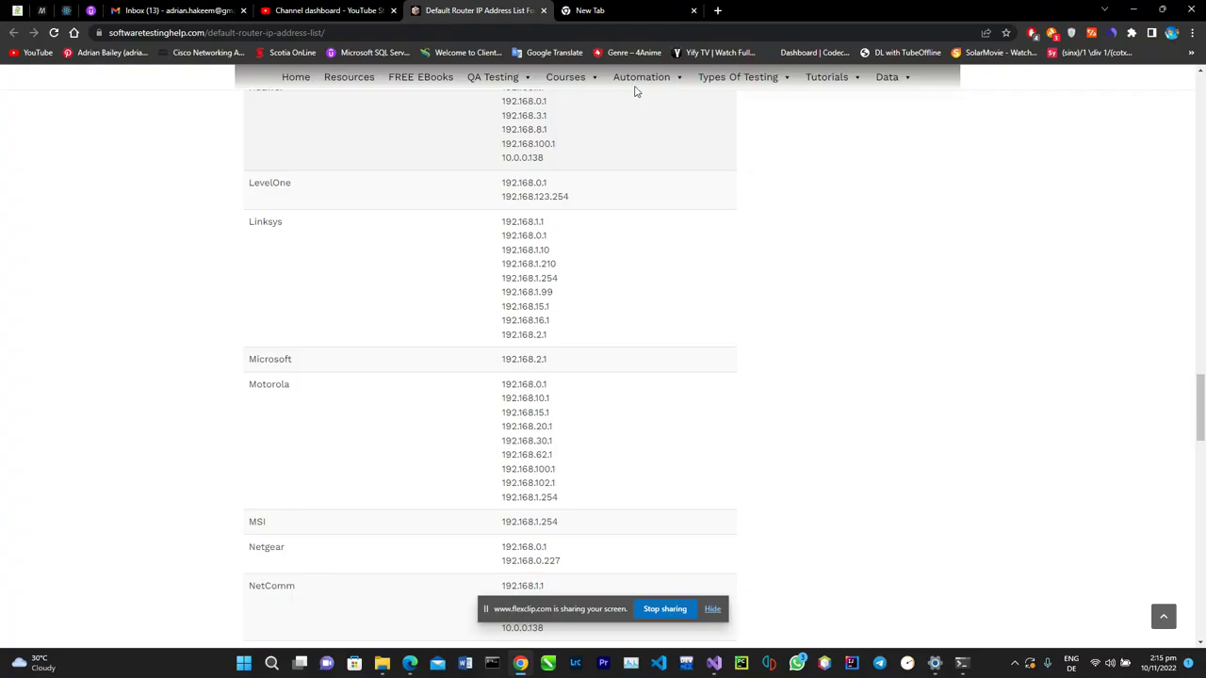
left_click(596, 9)
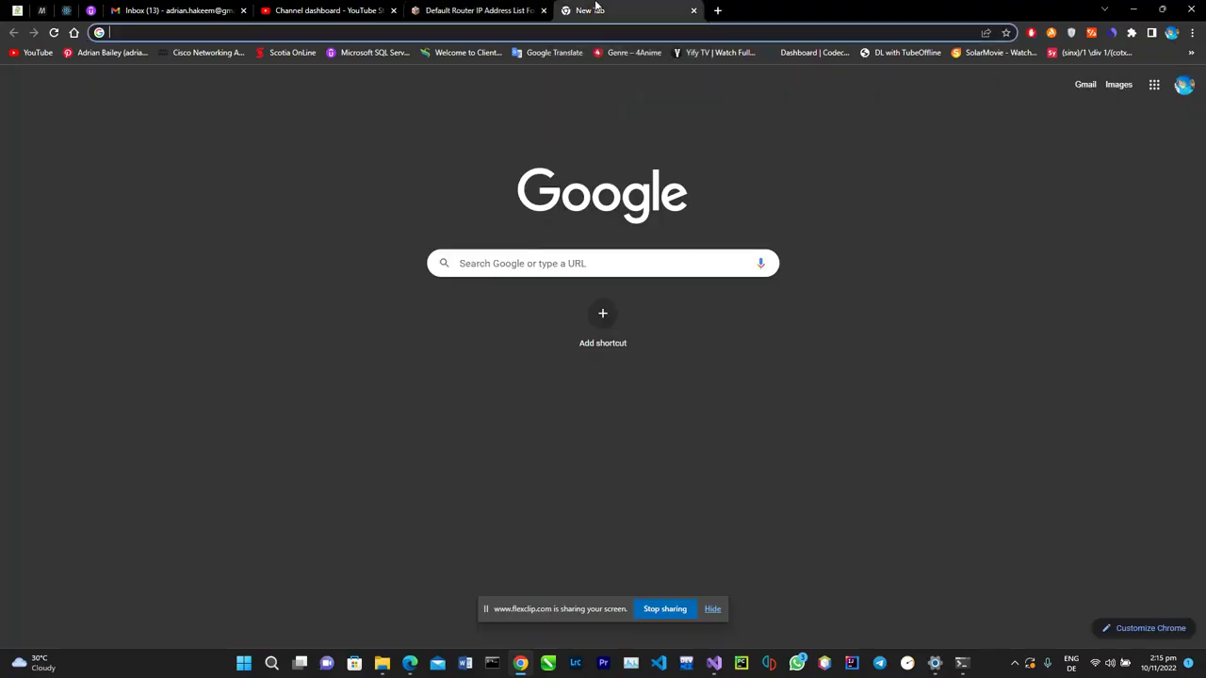
Go to 192.168.0.1 and log in to the ARRIS router with the saved admin credentials.
left_click(493, 29)
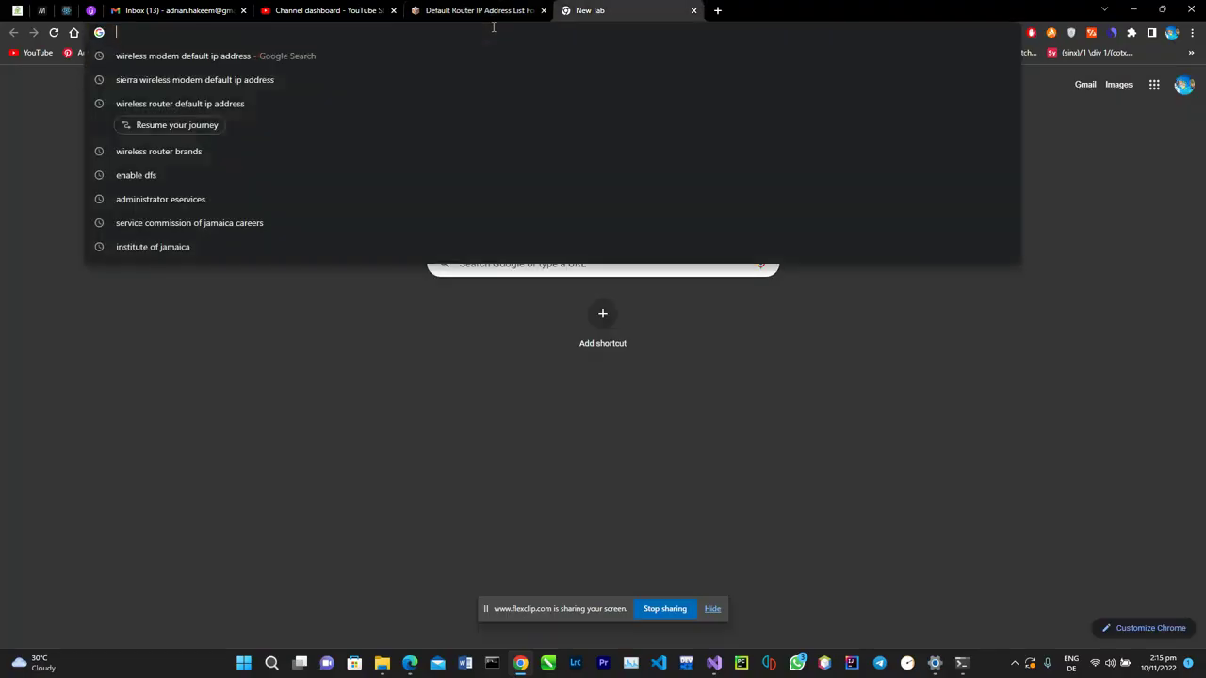
type("192.")
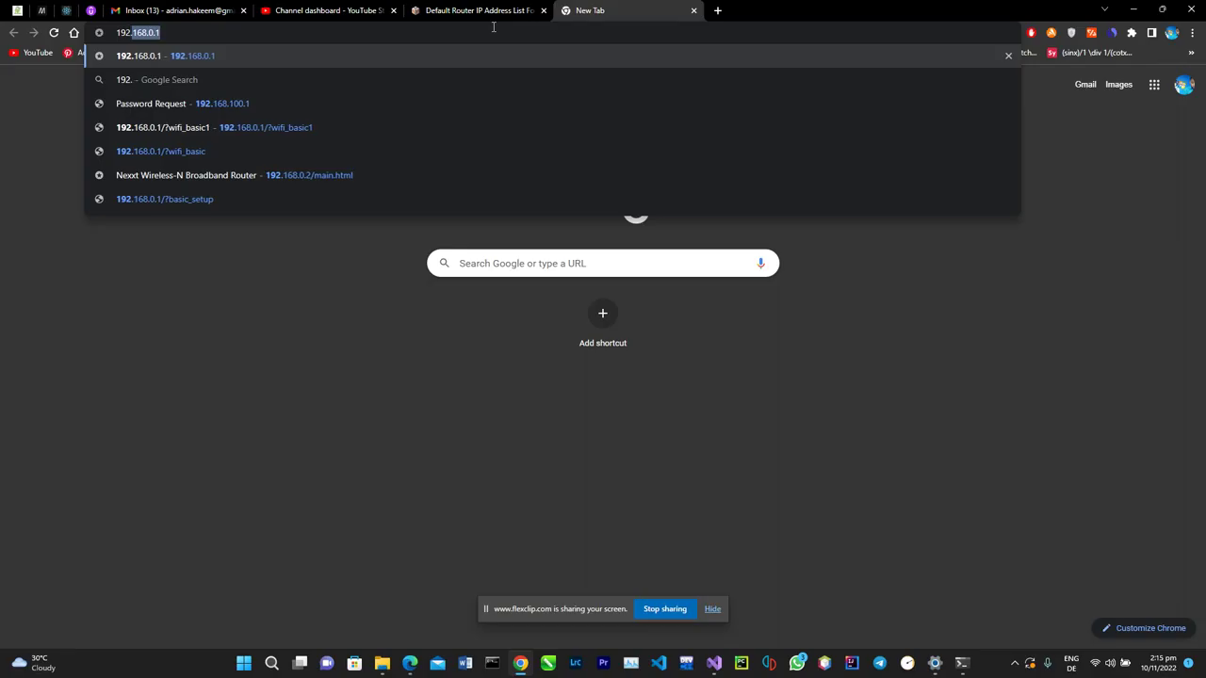
left_click(258, 60)
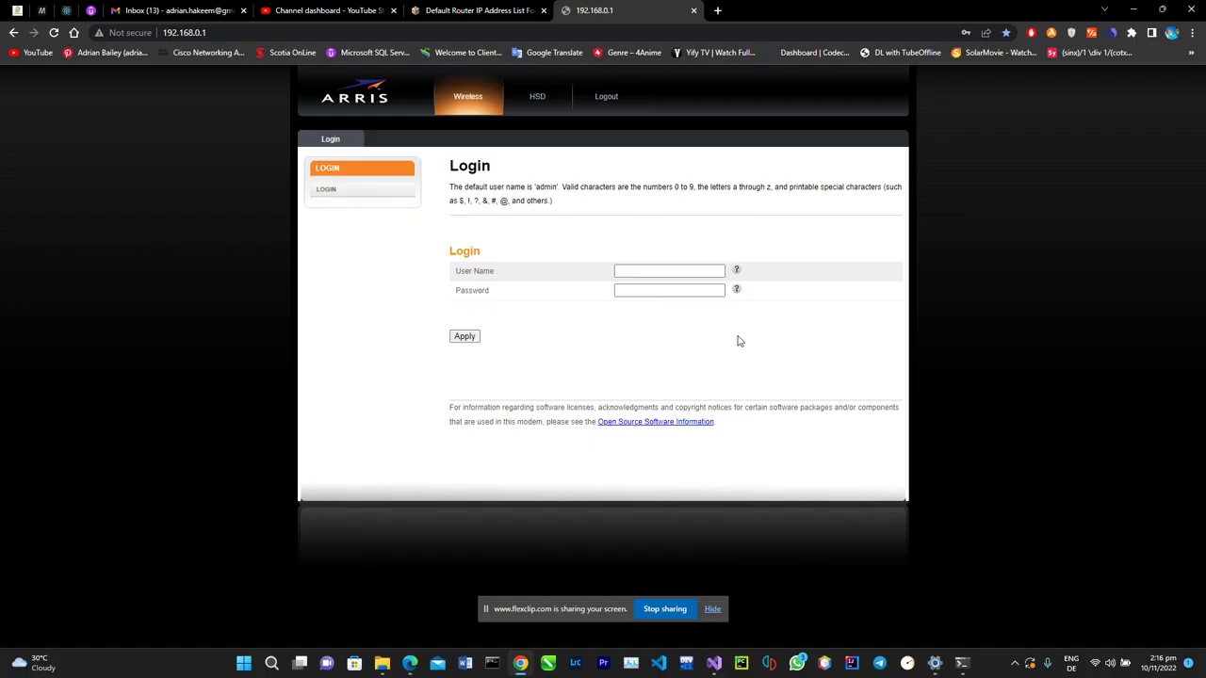
left_click(670, 272)
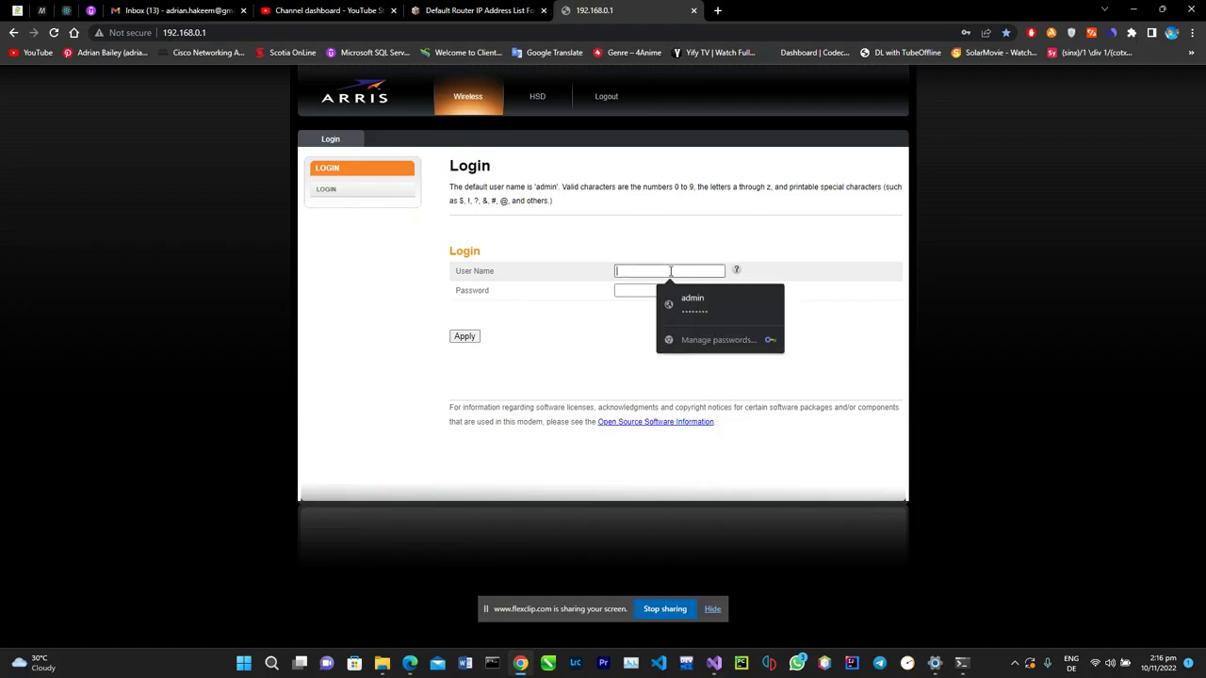
left_click(675, 298)
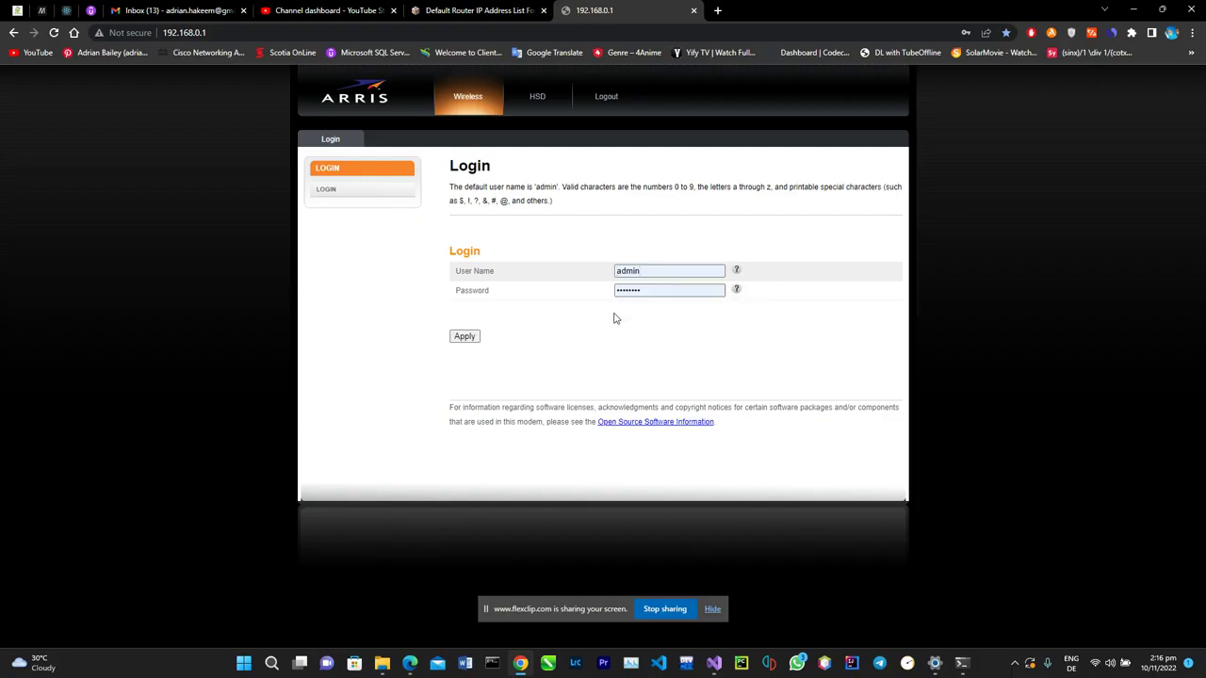
left_click(471, 338)
left_click(465, 336)
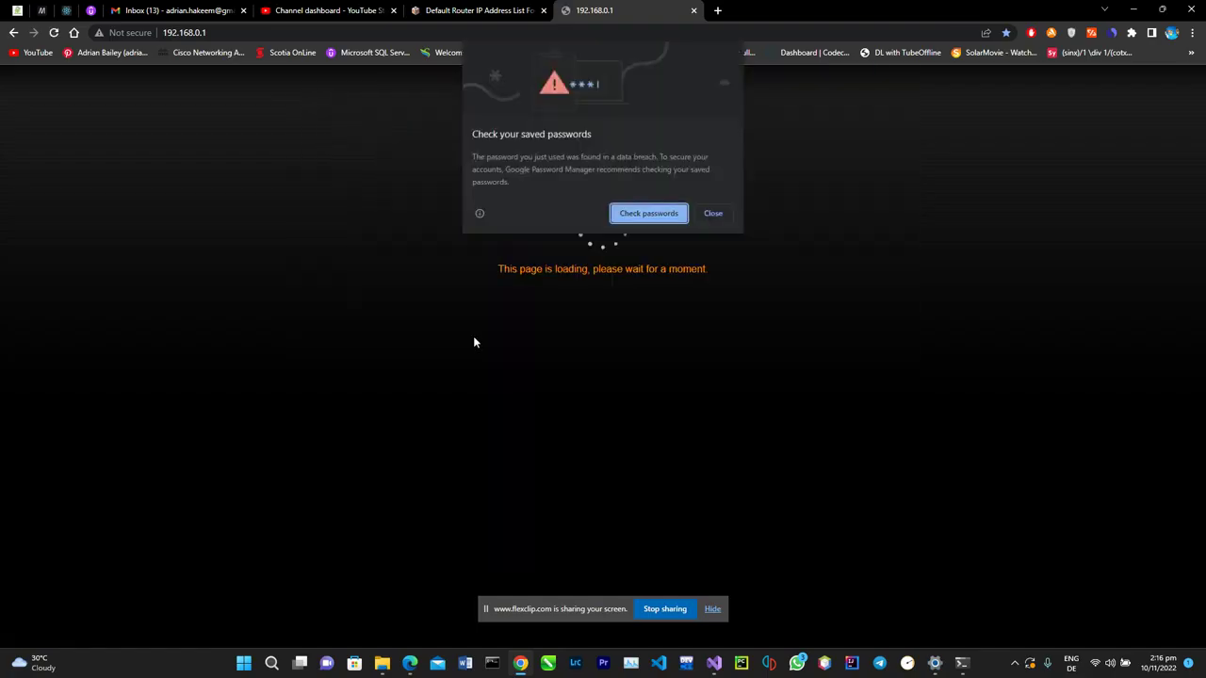
Dismiss the saved-password warning and go to the Wireless 2.4 GHz settings page.
left_click(713, 214)
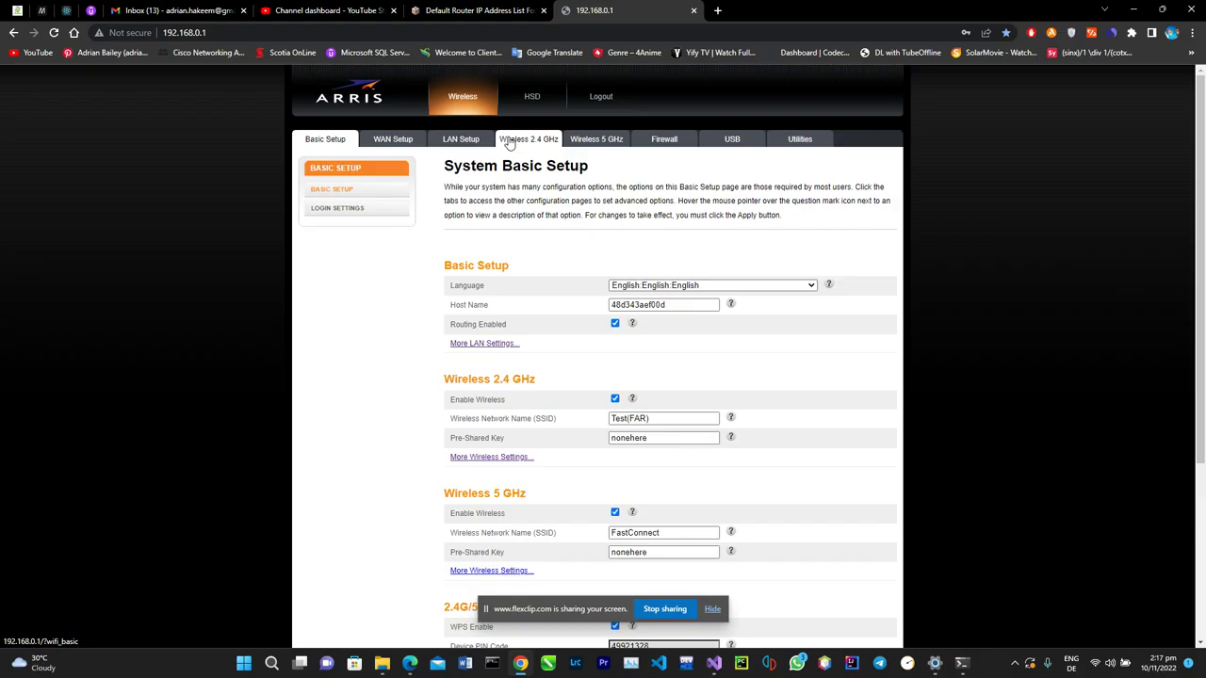
left_click(510, 143)
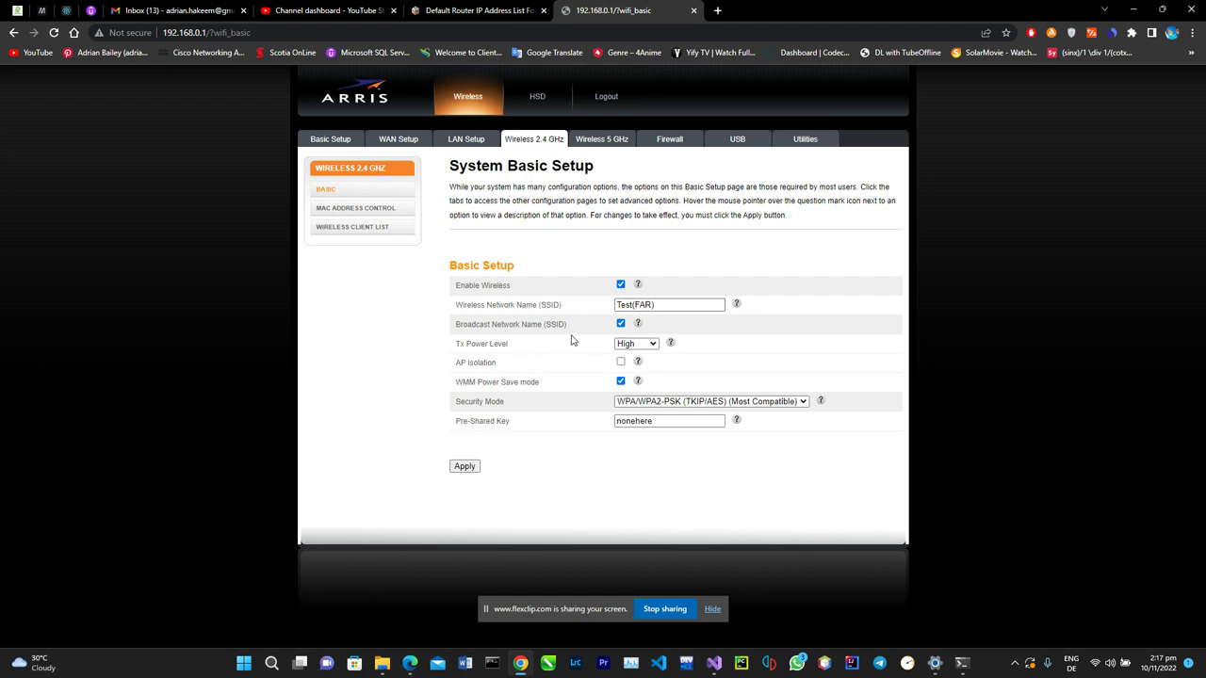
Review the 2.4 GHz settings for SSID Test(FAR) and WPA/WPA2-PSK security, then go to the pre-shared key.
left_click_drag(665, 305, 597, 308)
left_click_drag(609, 267, 656, 380)
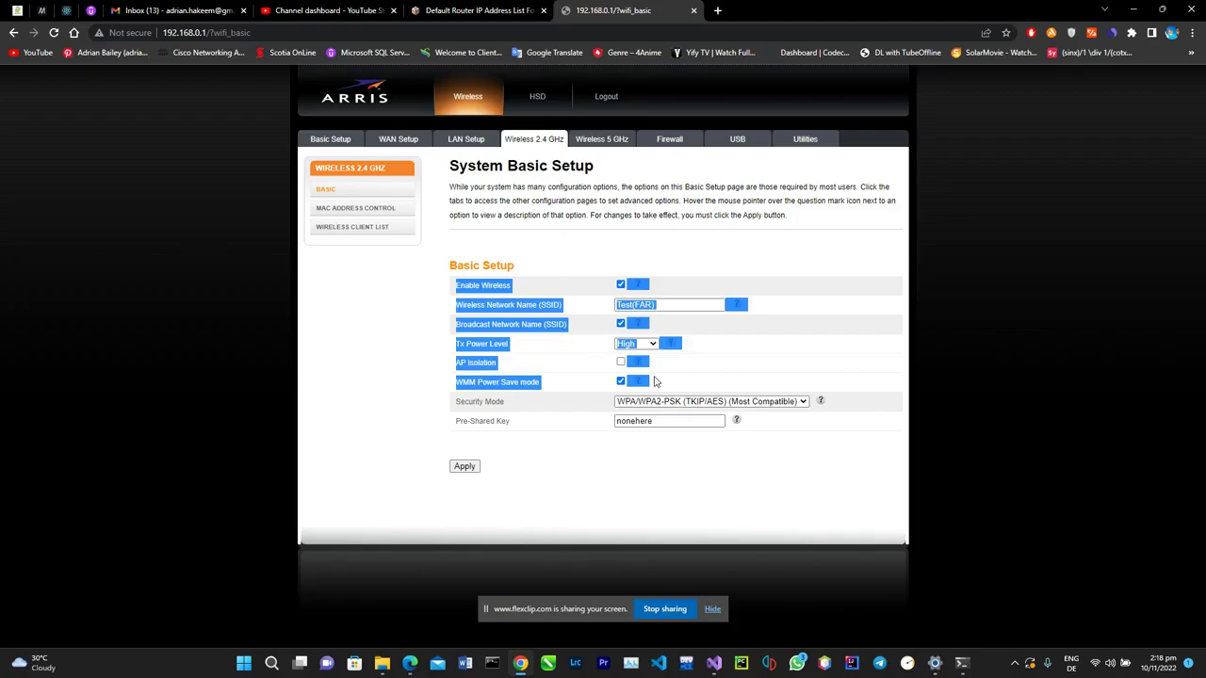
left_click(582, 471)
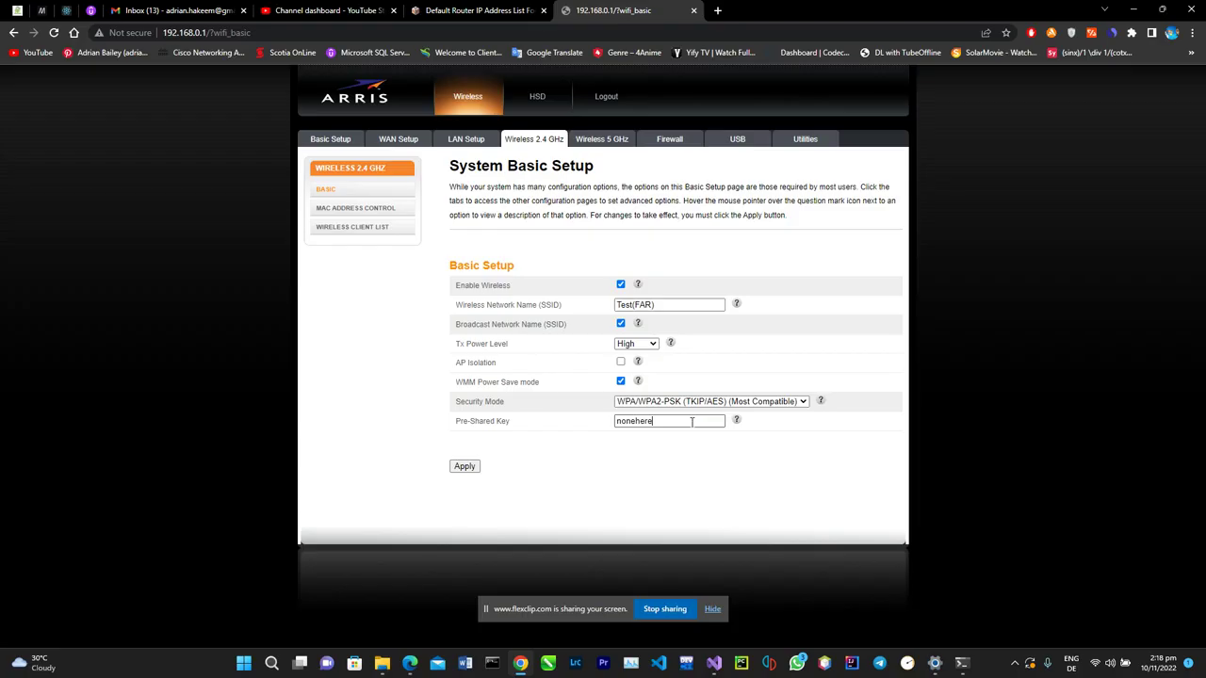
Replace the pre-shared key with the new key, keeping WPA/WPA2-PSK (TKIP/AES) security mode.
left_click_drag(662, 422, 612, 422)
type("password")
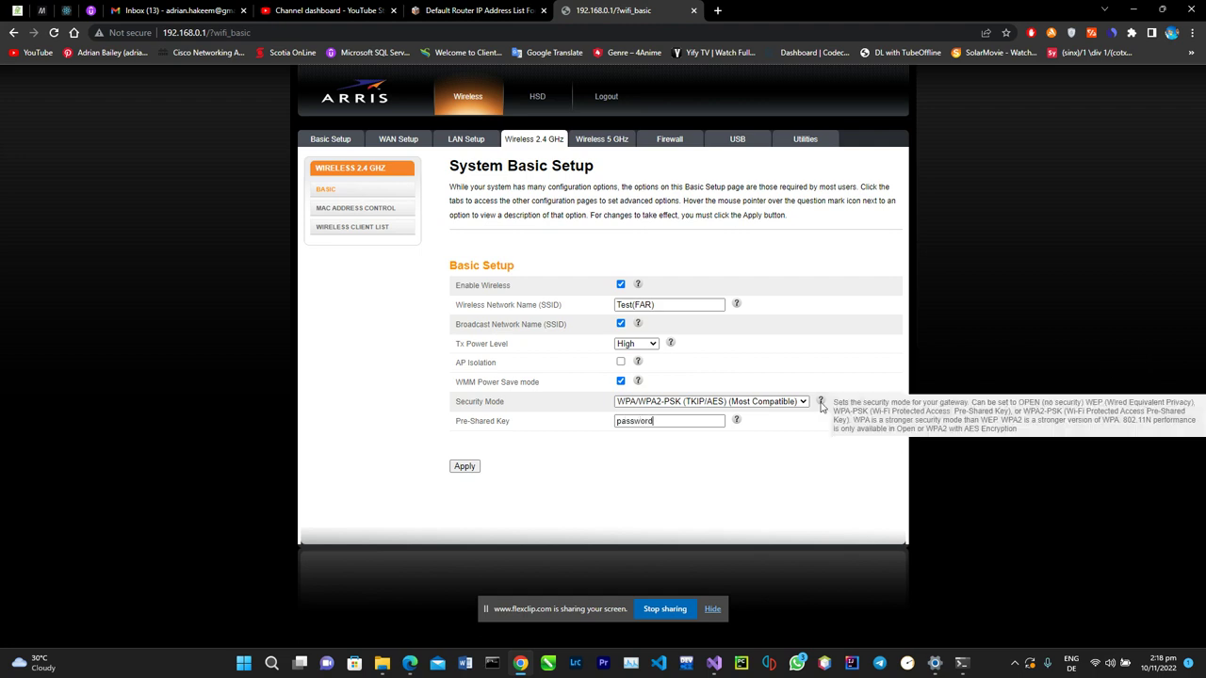
left_click(803, 402)
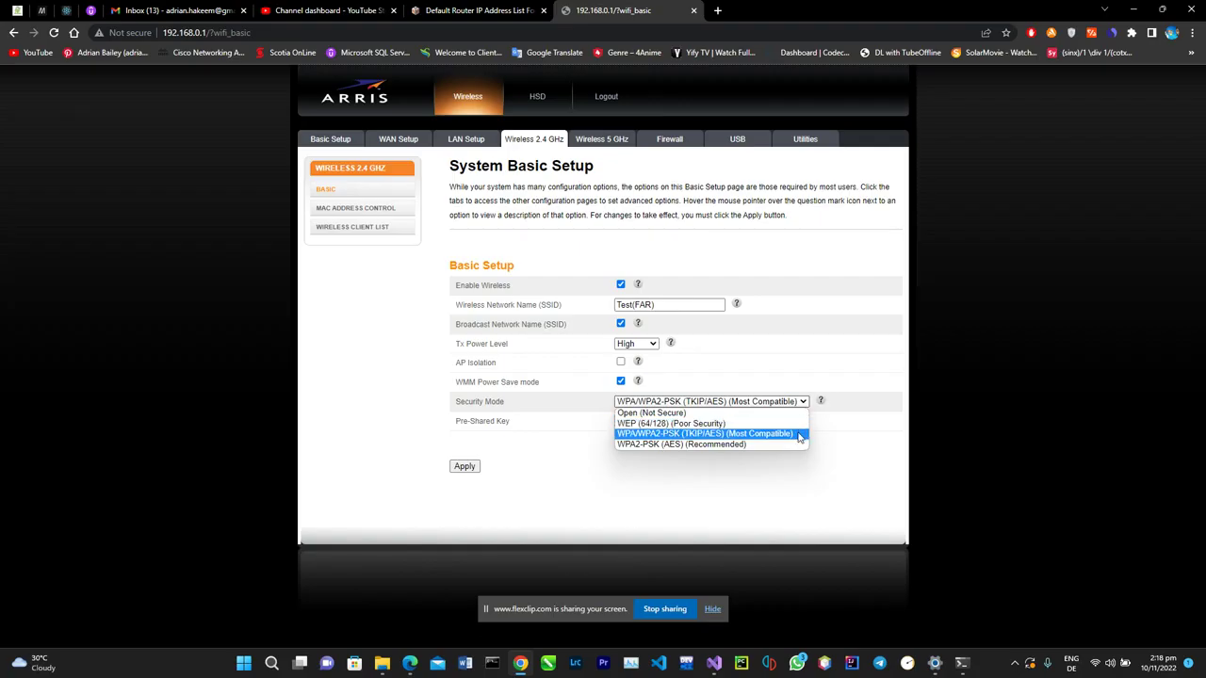
left_click(798, 433)
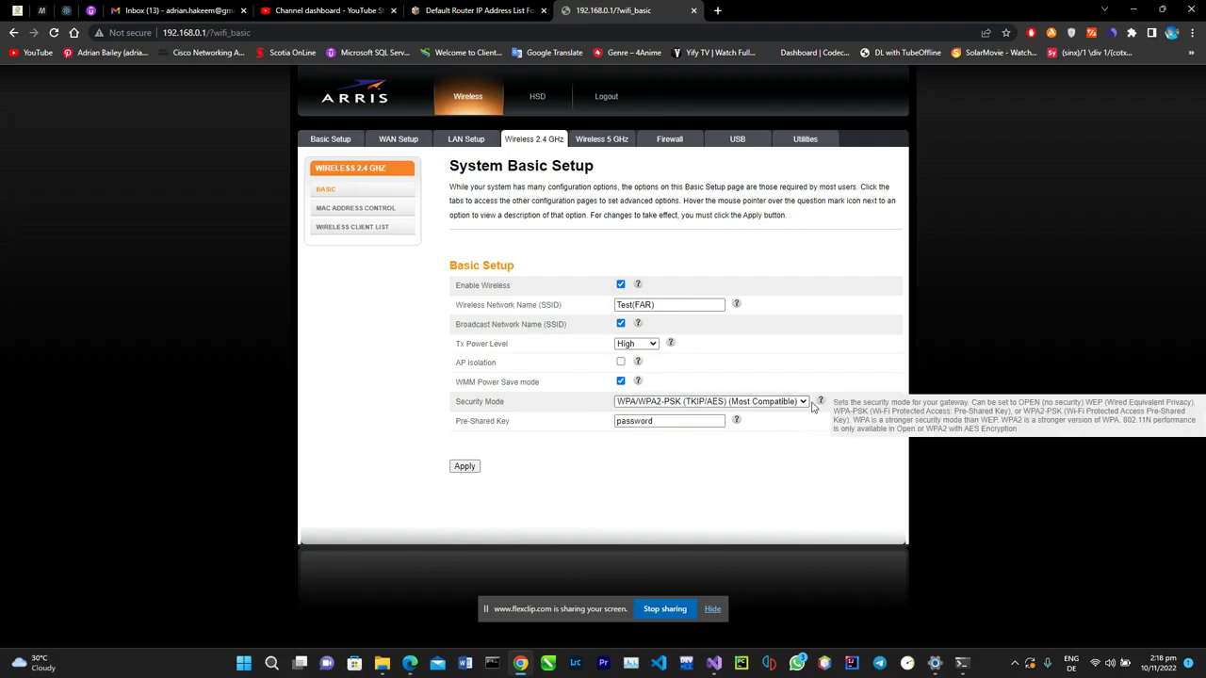
left_click(803, 402)
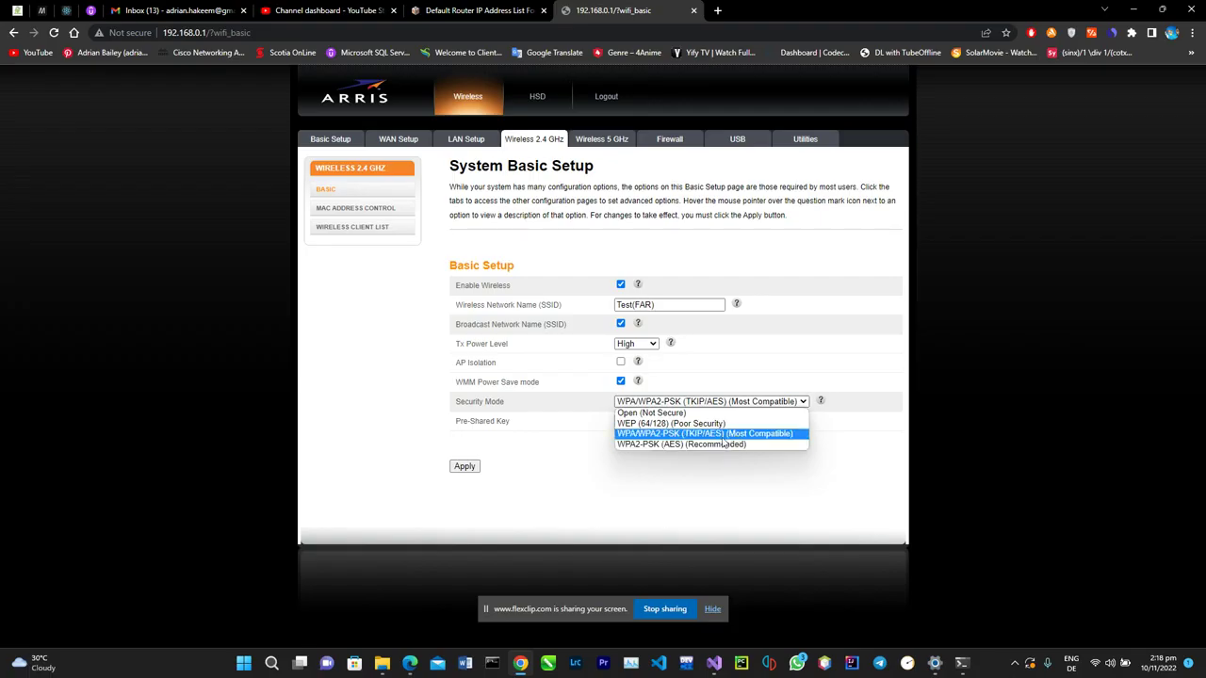
left_click(720, 435)
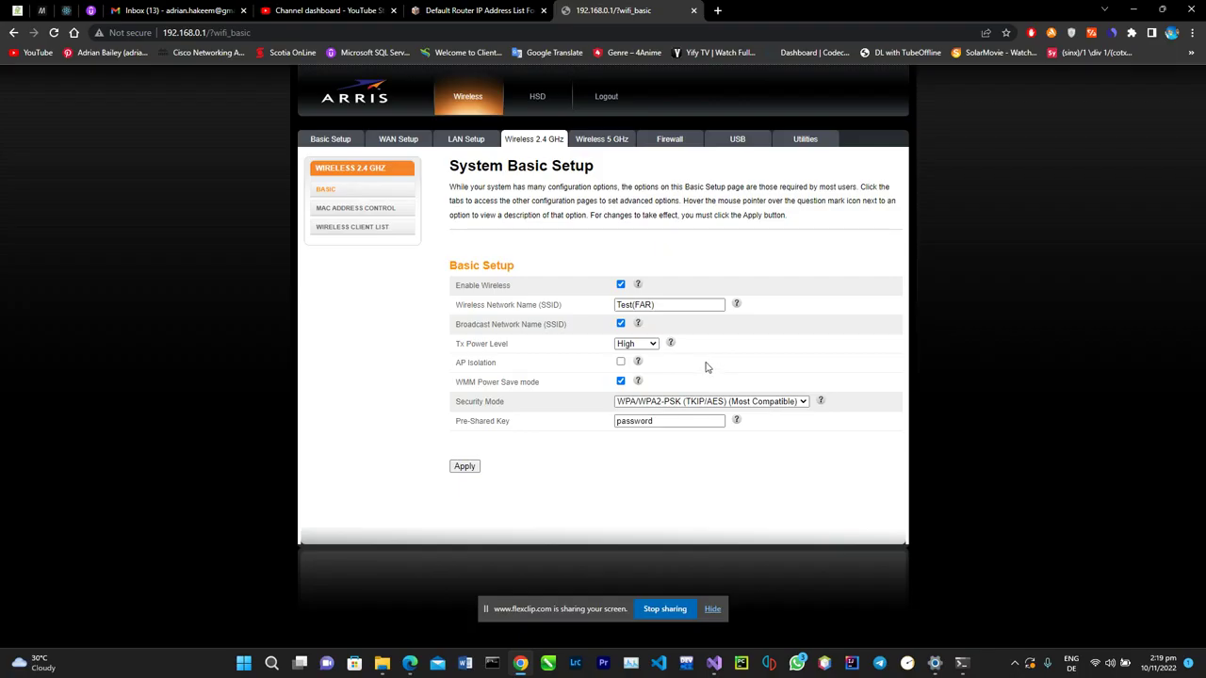
Apply the new 2.4 GHz wireless settings and check the Wi-Fi status while the router reloads.
left_click(464, 466)
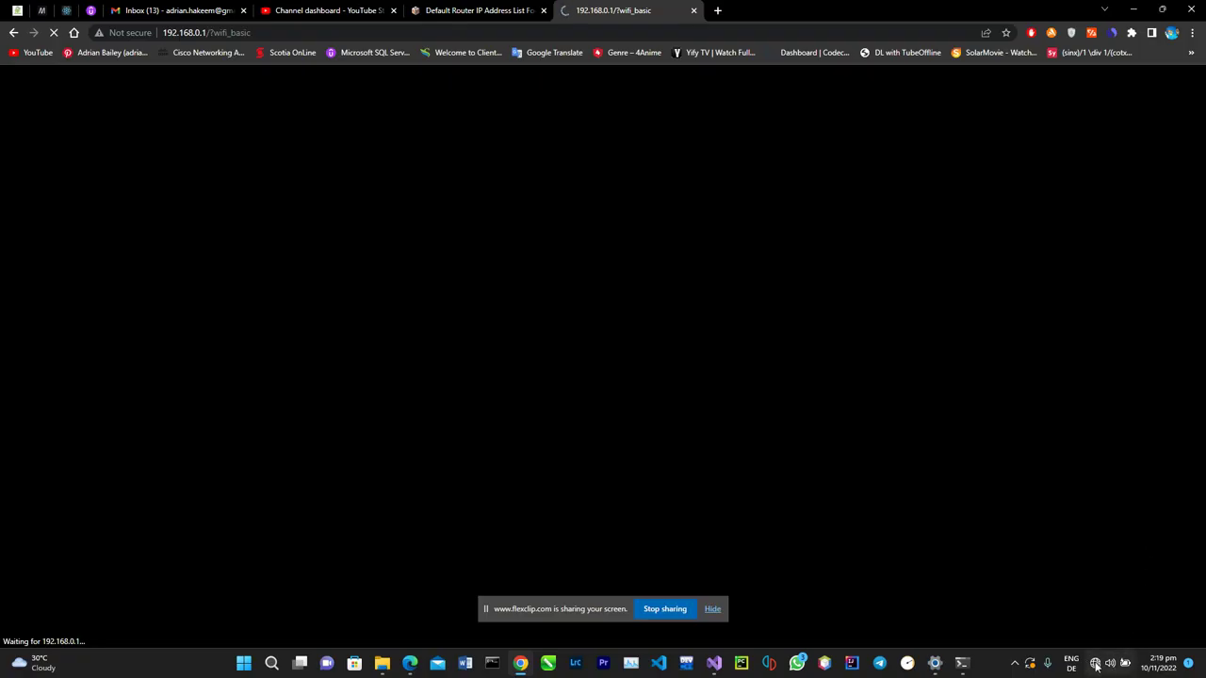
mouse_move(1096, 664)
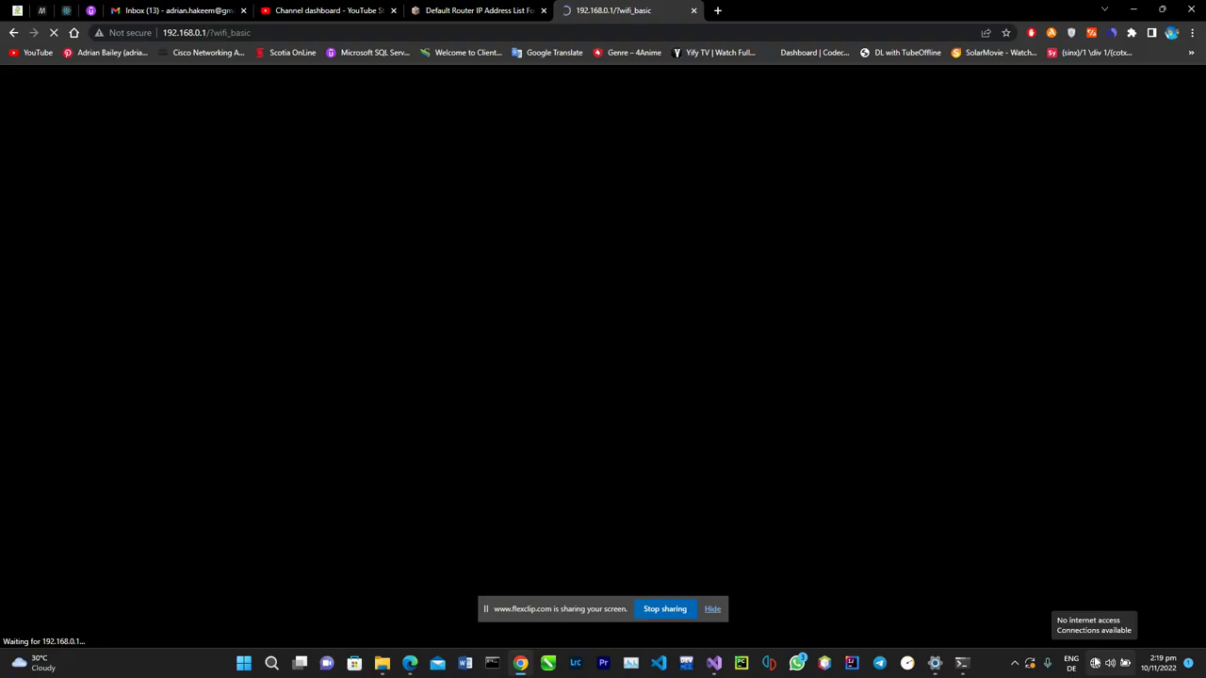
left_click(1094, 665)
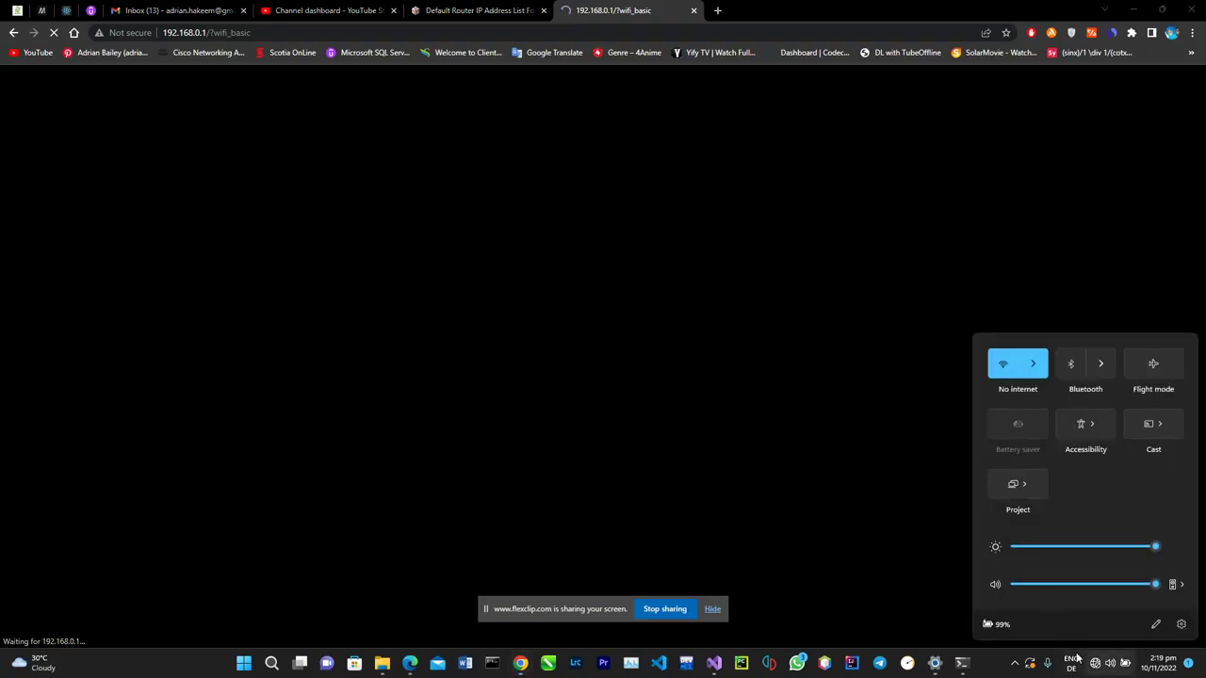
Try connecting to Test(FAR) from the Wi-Fi network list.
left_click(1040, 369)
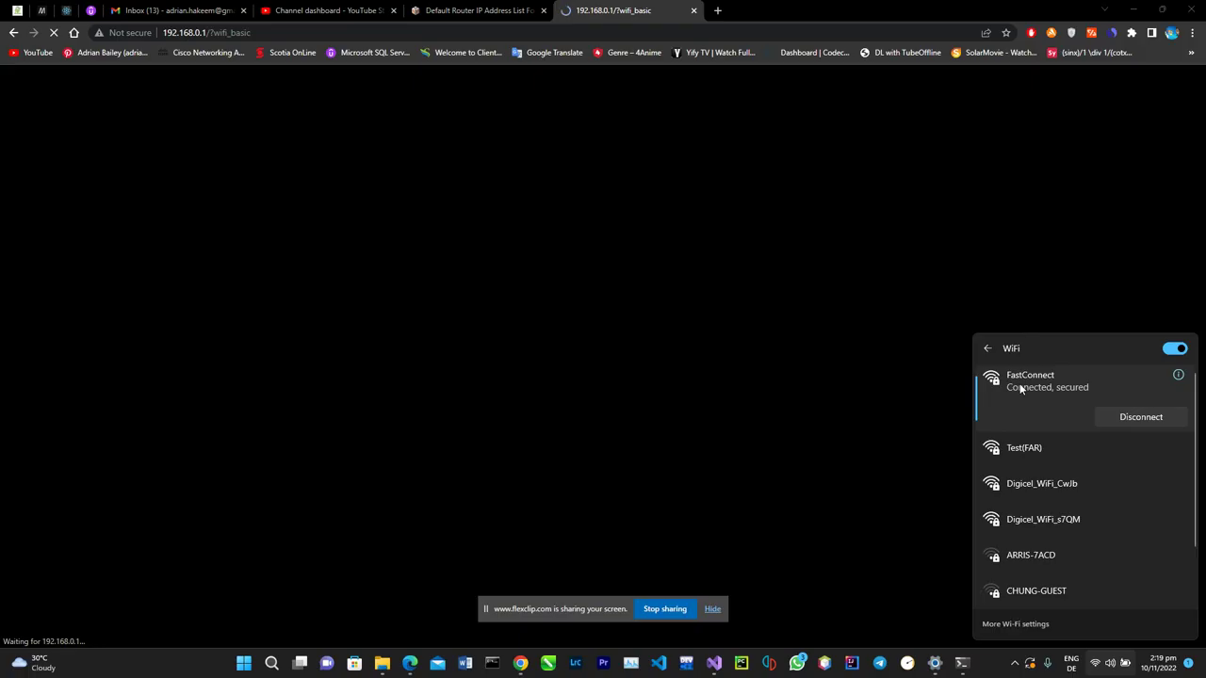
left_click(1021, 450)
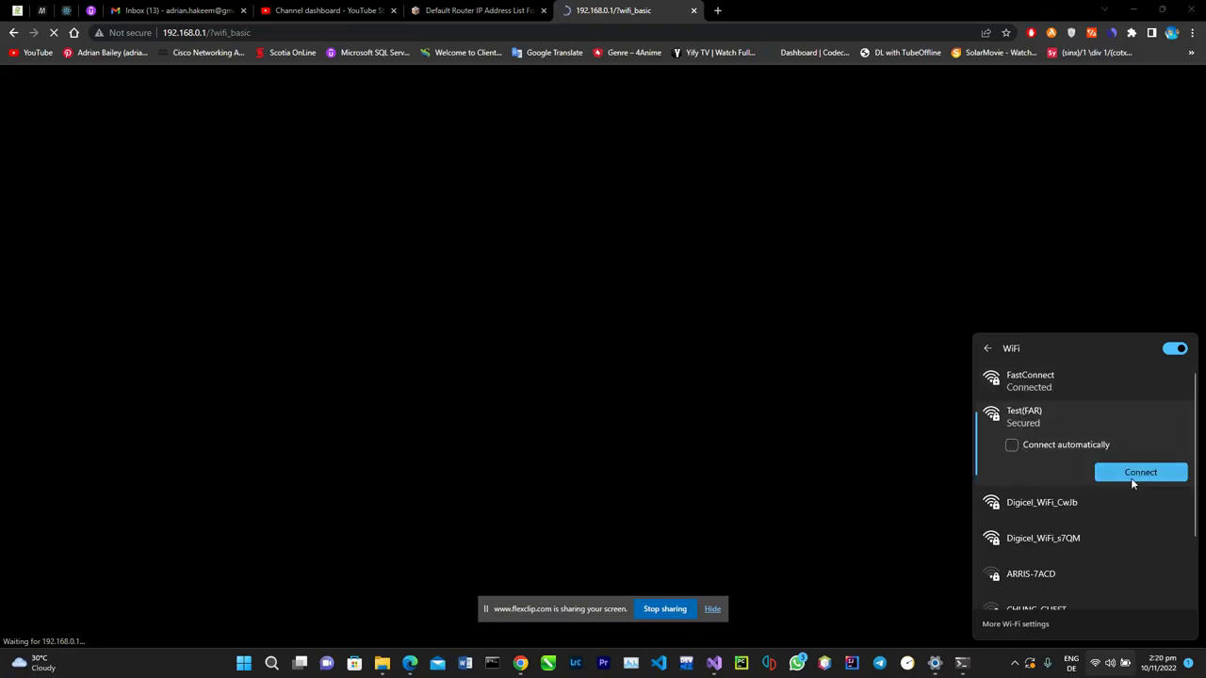
left_click(1132, 481)
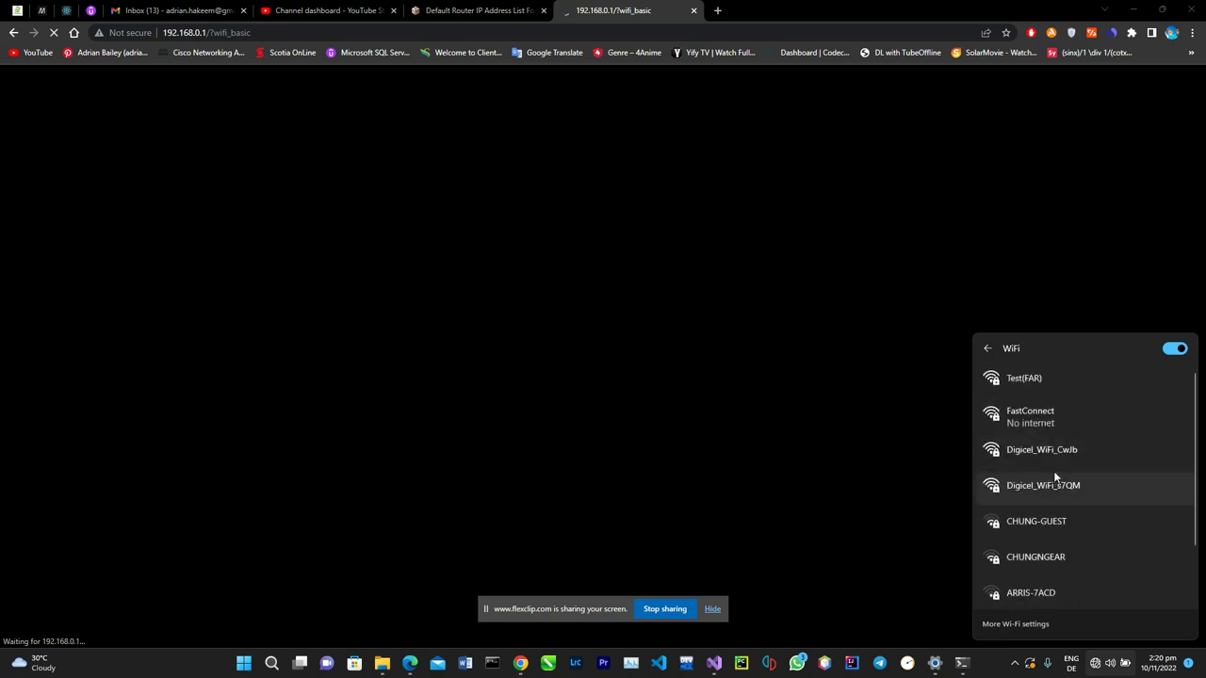
Forget the laptop's saved Test(FAR) network.
right_click(1031, 410)
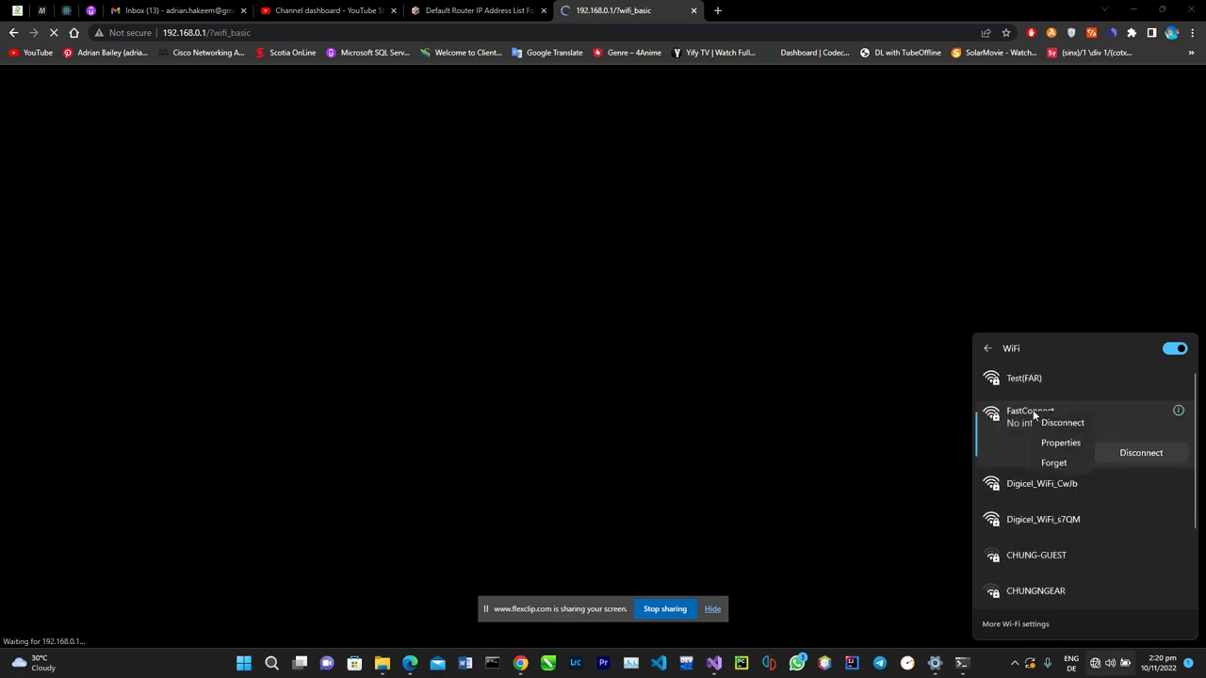
left_click(1021, 419)
left_click(1030, 384)
right_click(1069, 403)
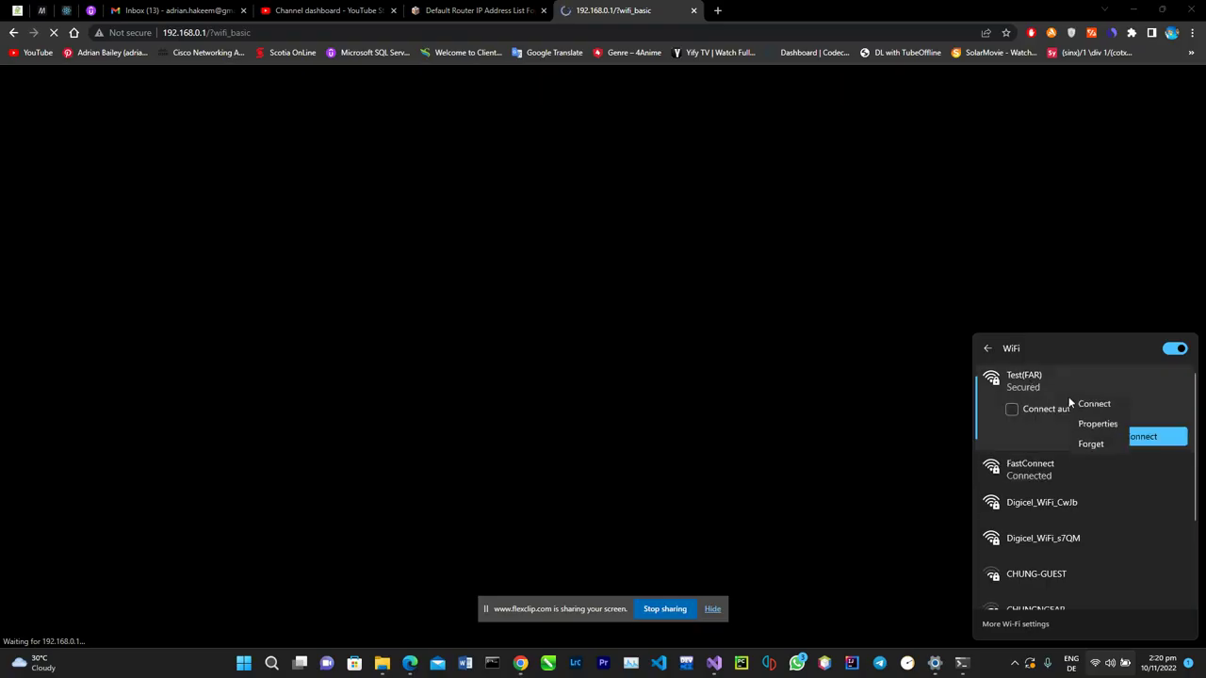
left_click(1080, 450)
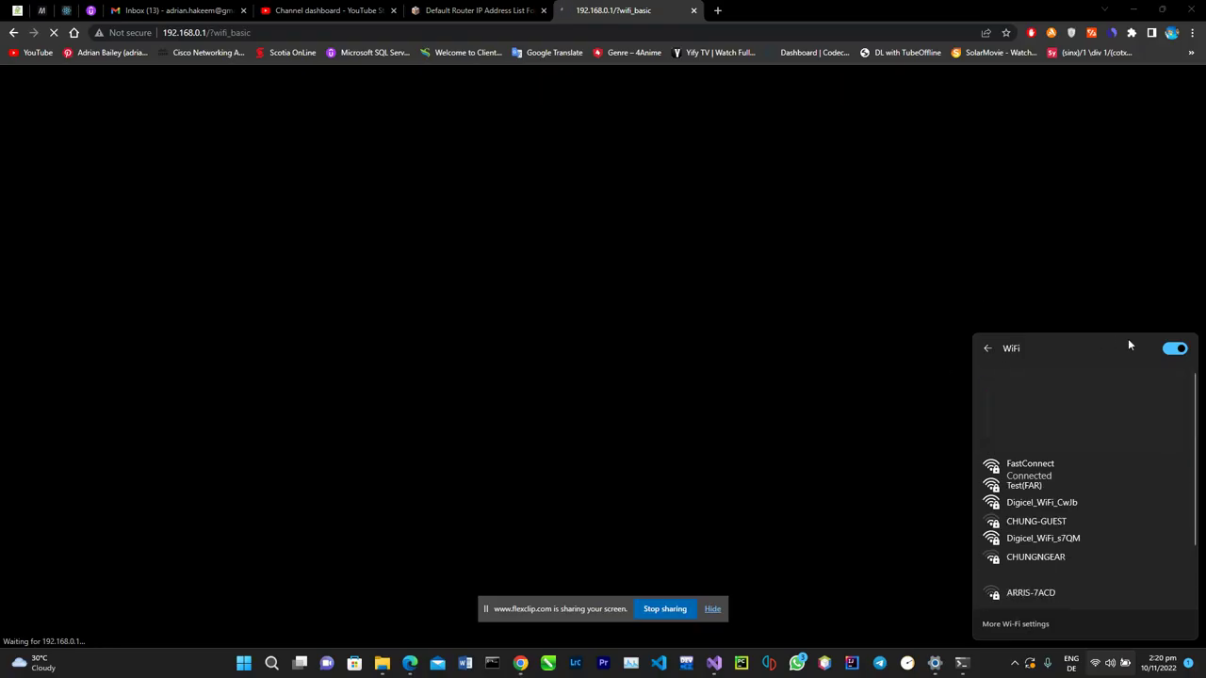
Join Test(FAR) by entering the new network security key.
left_click(1054, 486)
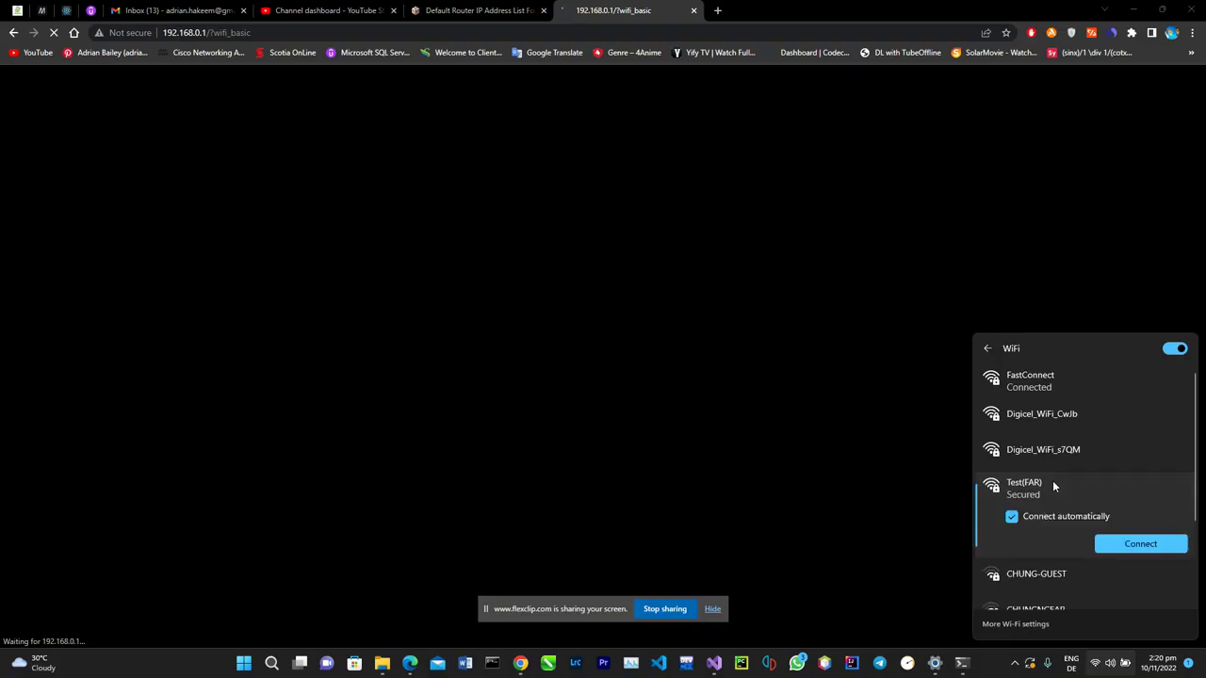
left_click(1163, 550)
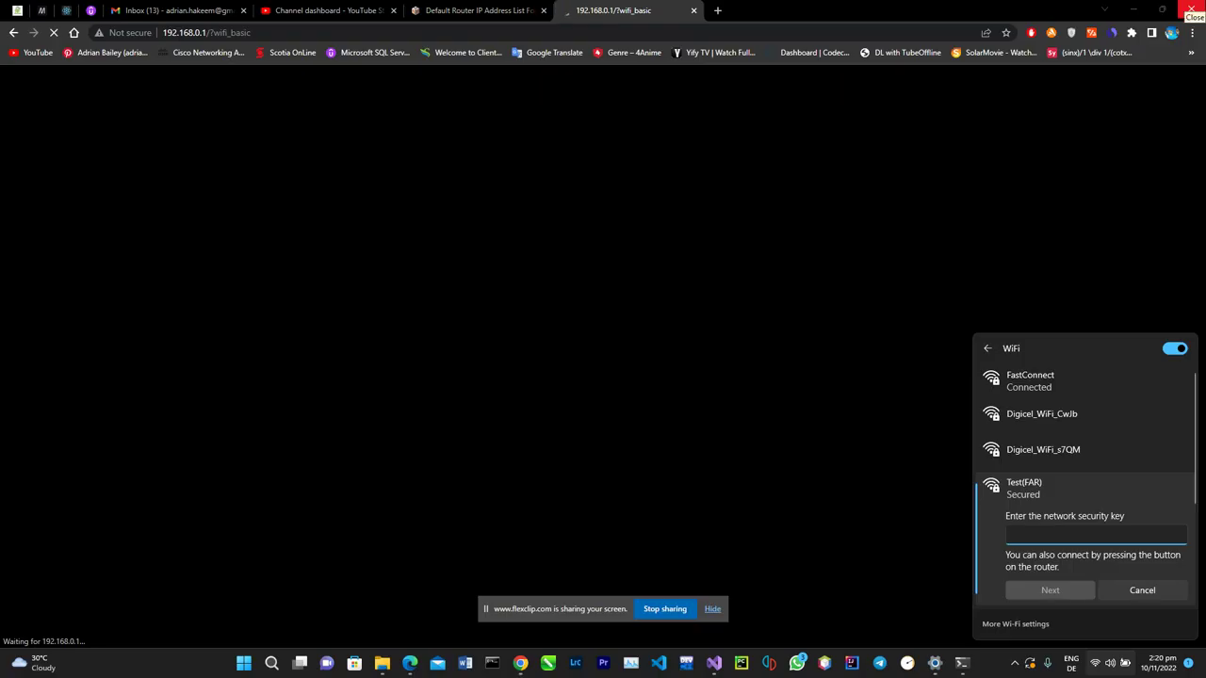
type("••")
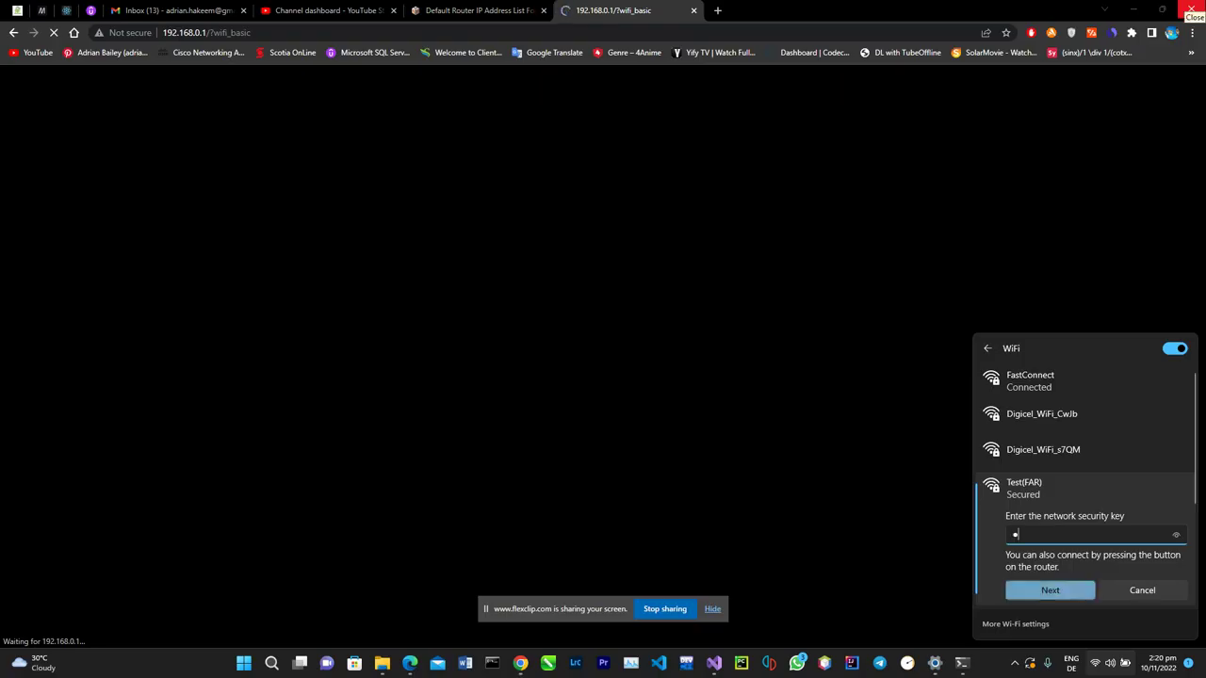
type("•••")
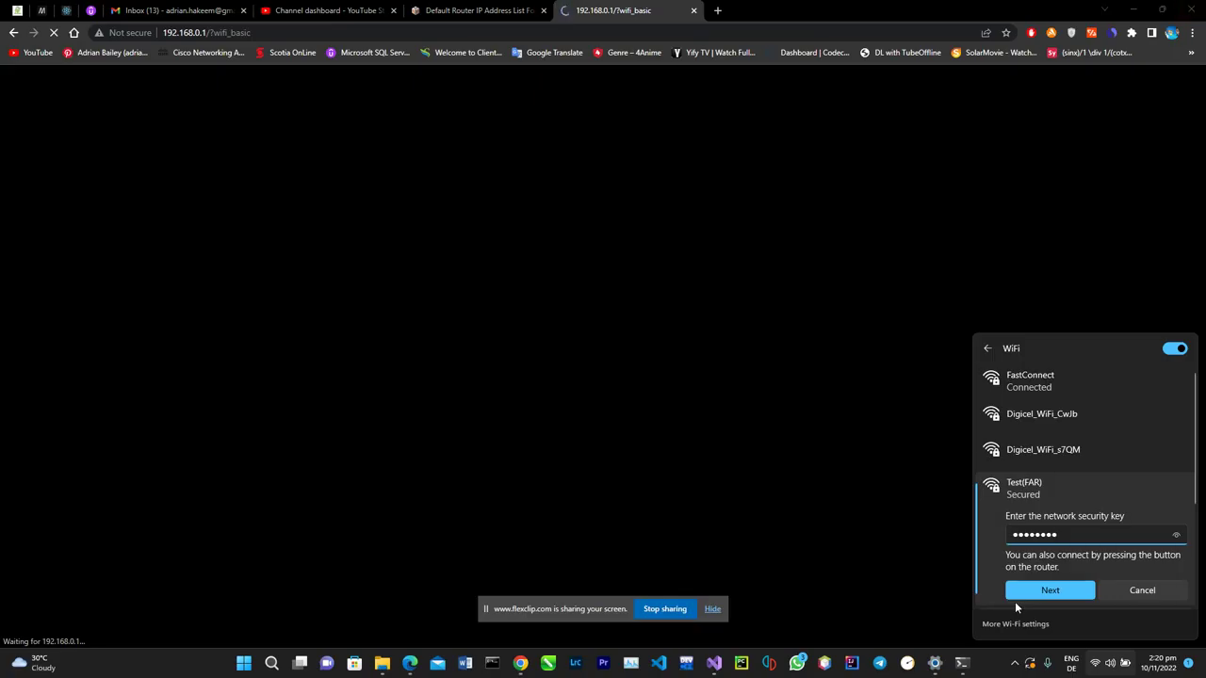
left_click(1043, 594)
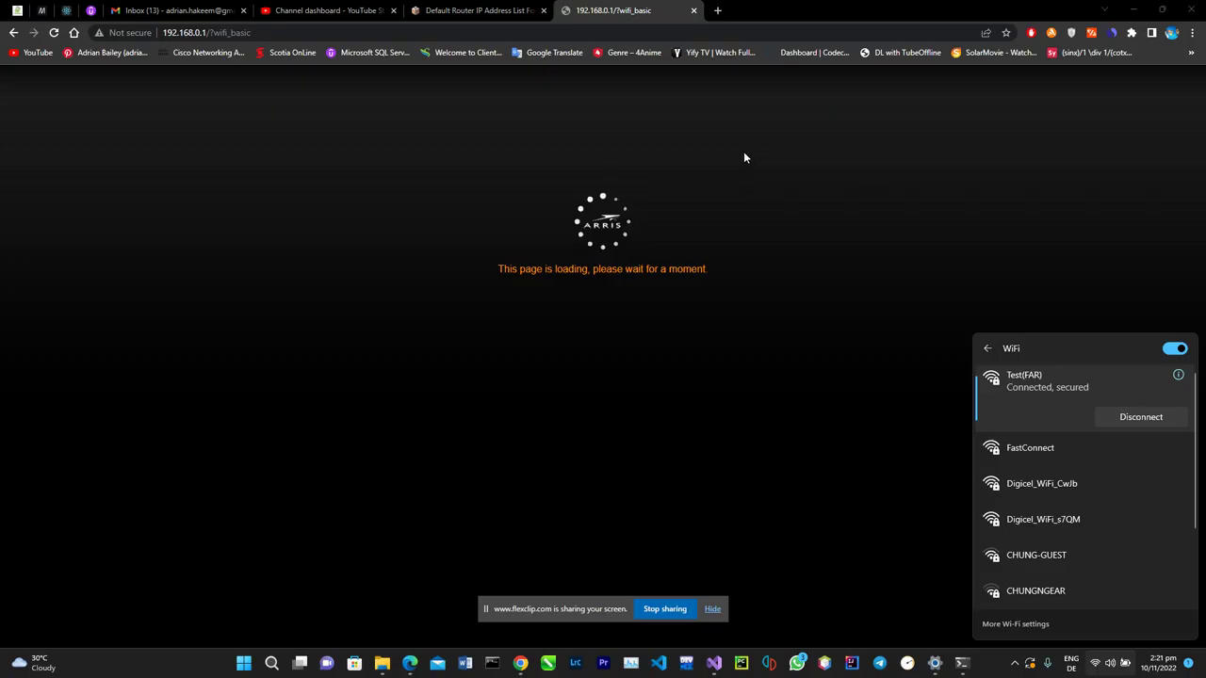
Close the Wi-Fi flyout and reload the router's main page at 192.168.0.1.
left_click(602, 121)
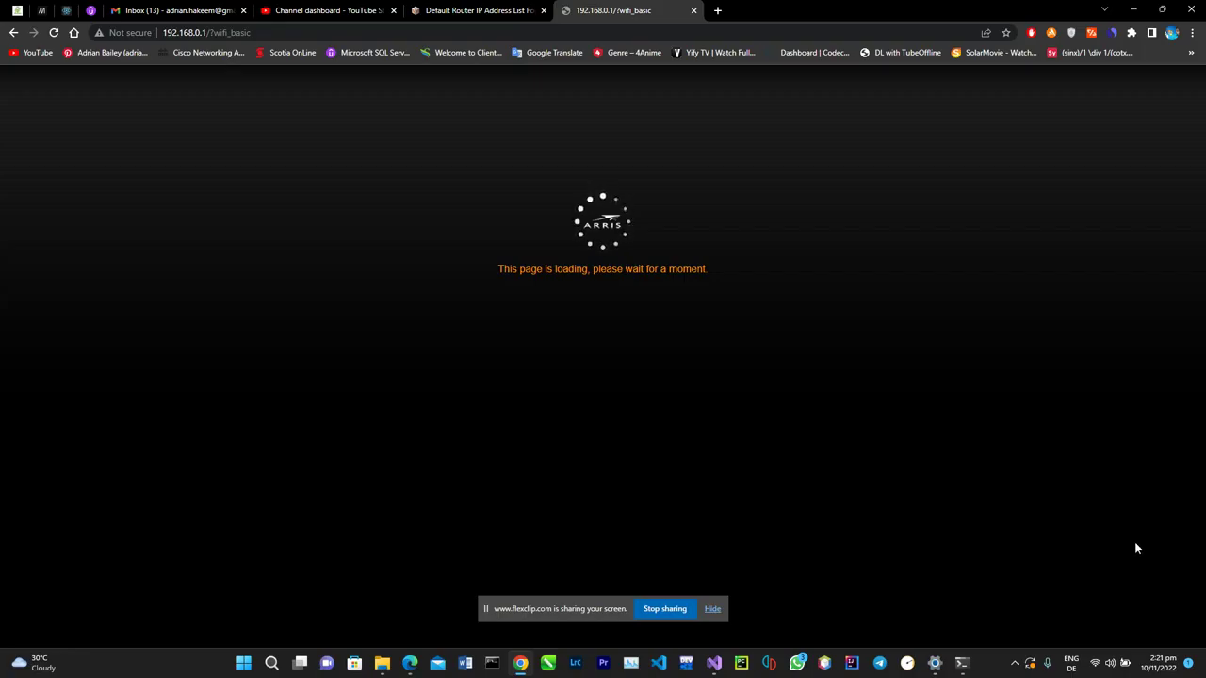
left_click(242, 35)
left_click_drag(261, 36, 208, 37)
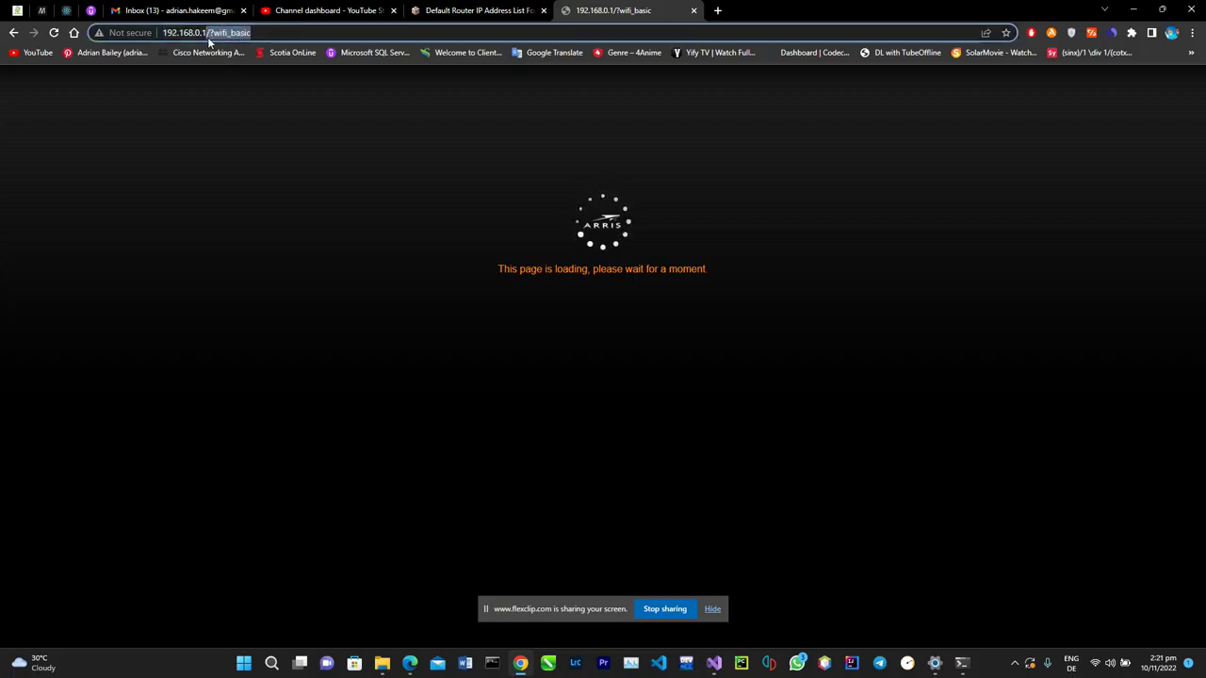
key("BackSpace")
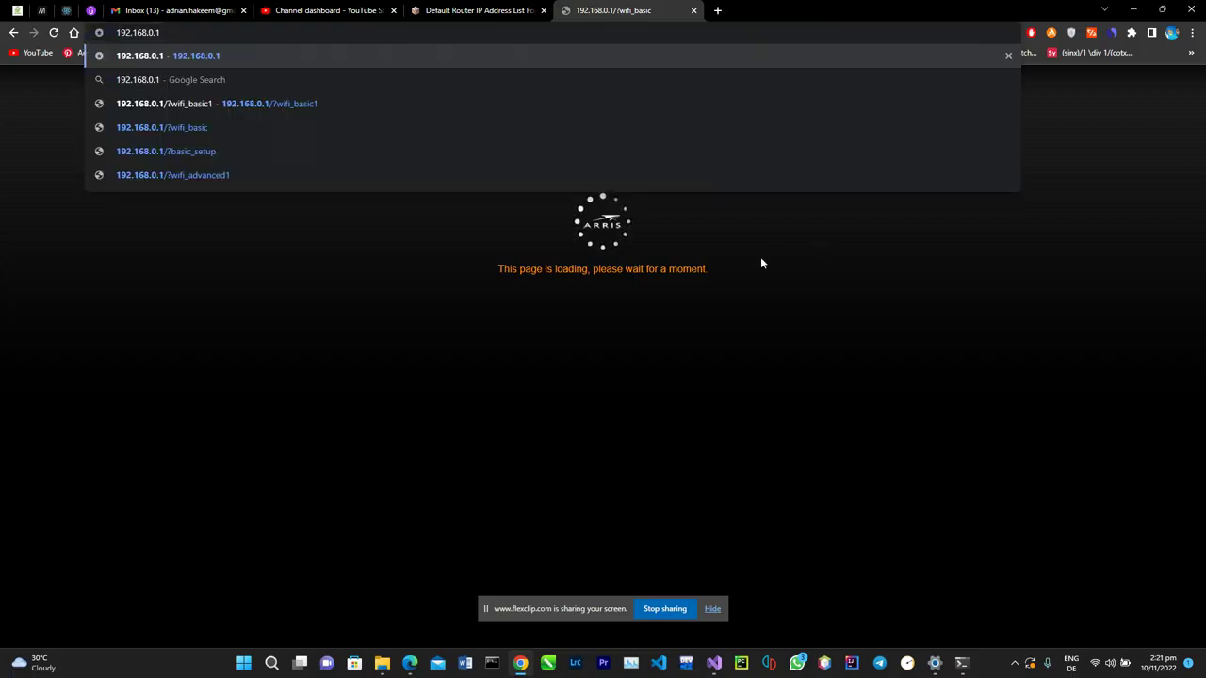
key("Return")
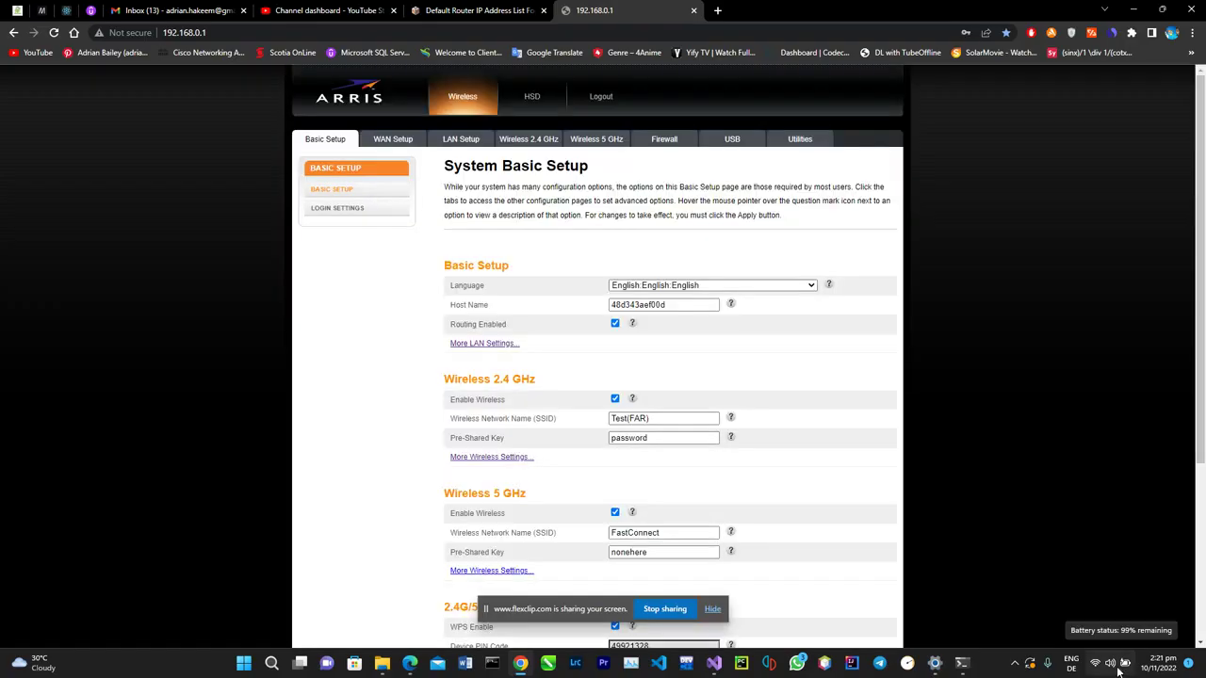
left_click(1121, 664)
left_click(1037, 370)
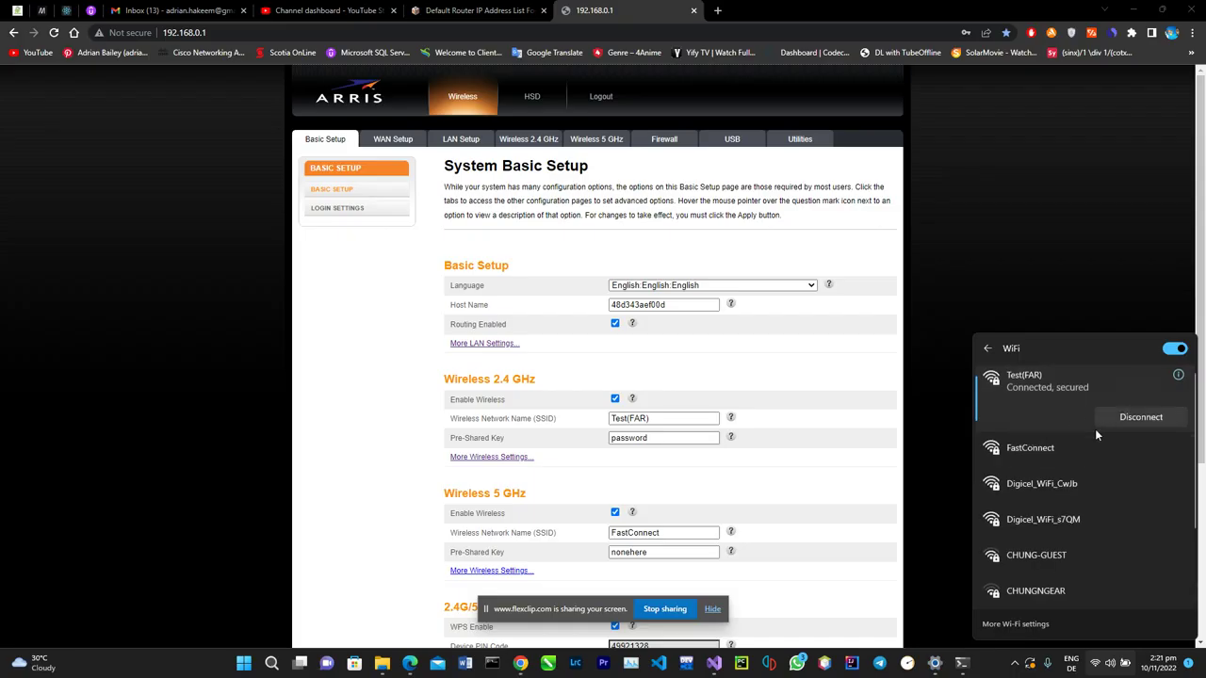
scroll(800, 400, "down", 2)
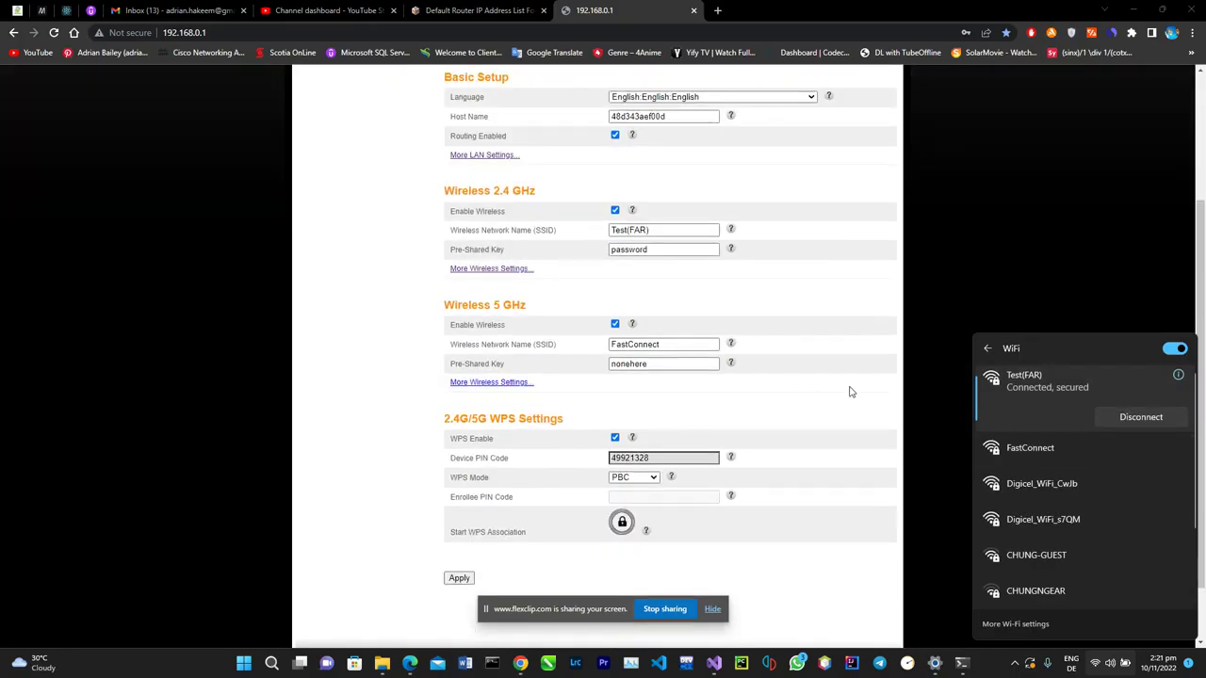
left_click_drag(440, 193, 537, 190)
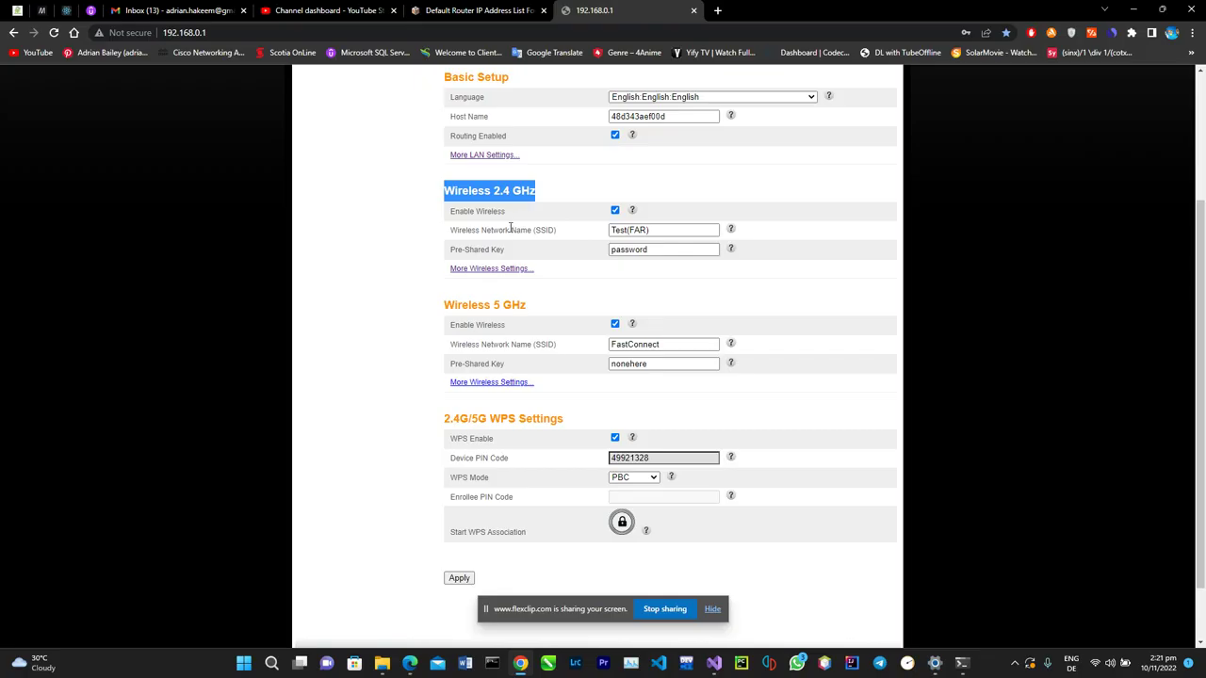
left_click(660, 250)
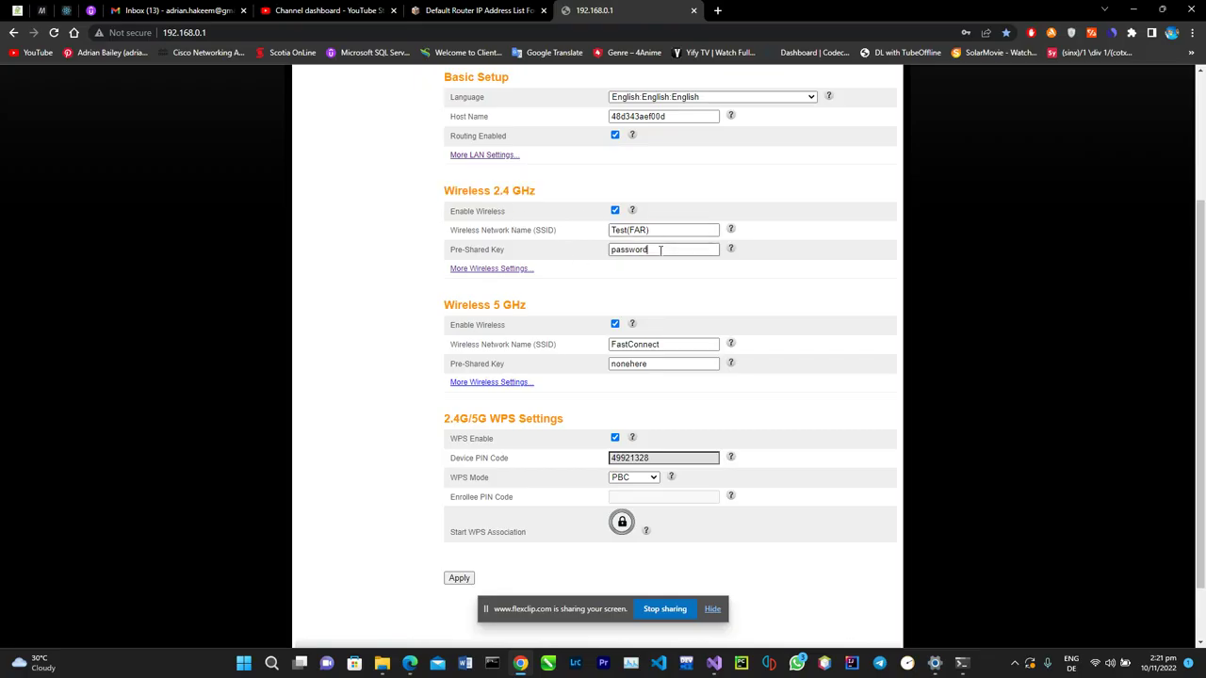
left_click_drag(452, 305, 530, 308)
left_click(531, 308)
scroll(420, 409, "up", 1)
scroll(420, 409, "up", 3)
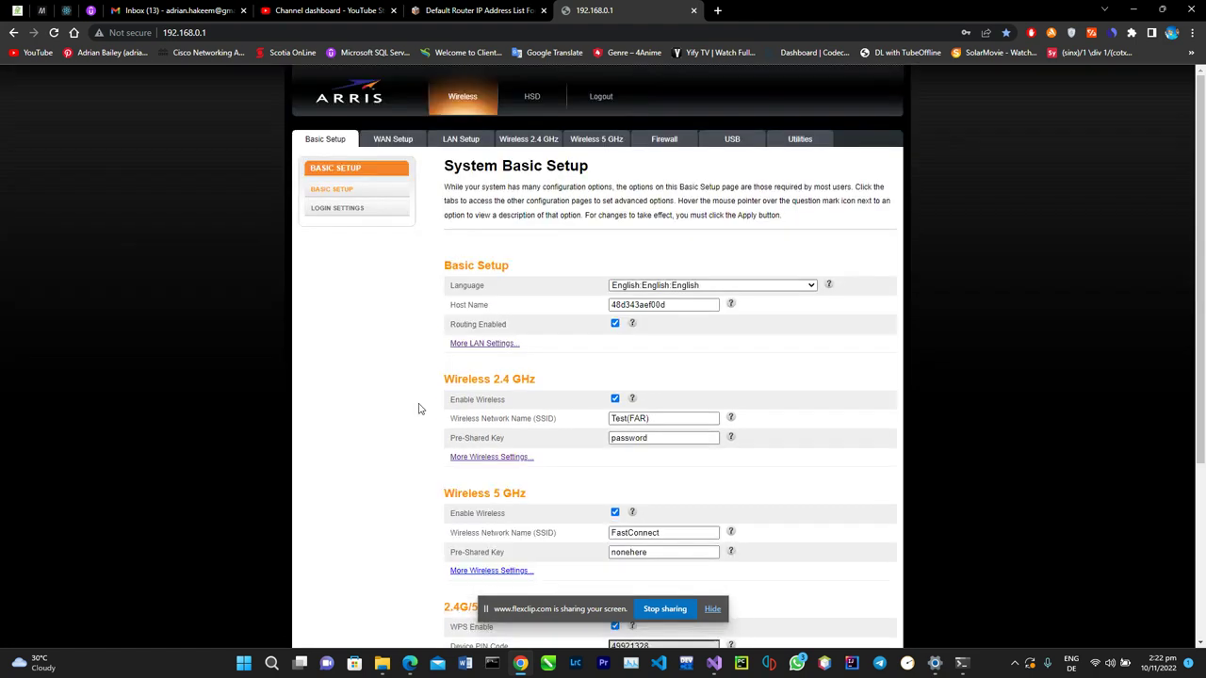
scroll(420, 408, "down", 5)
scroll(420, 408, "down", 1)
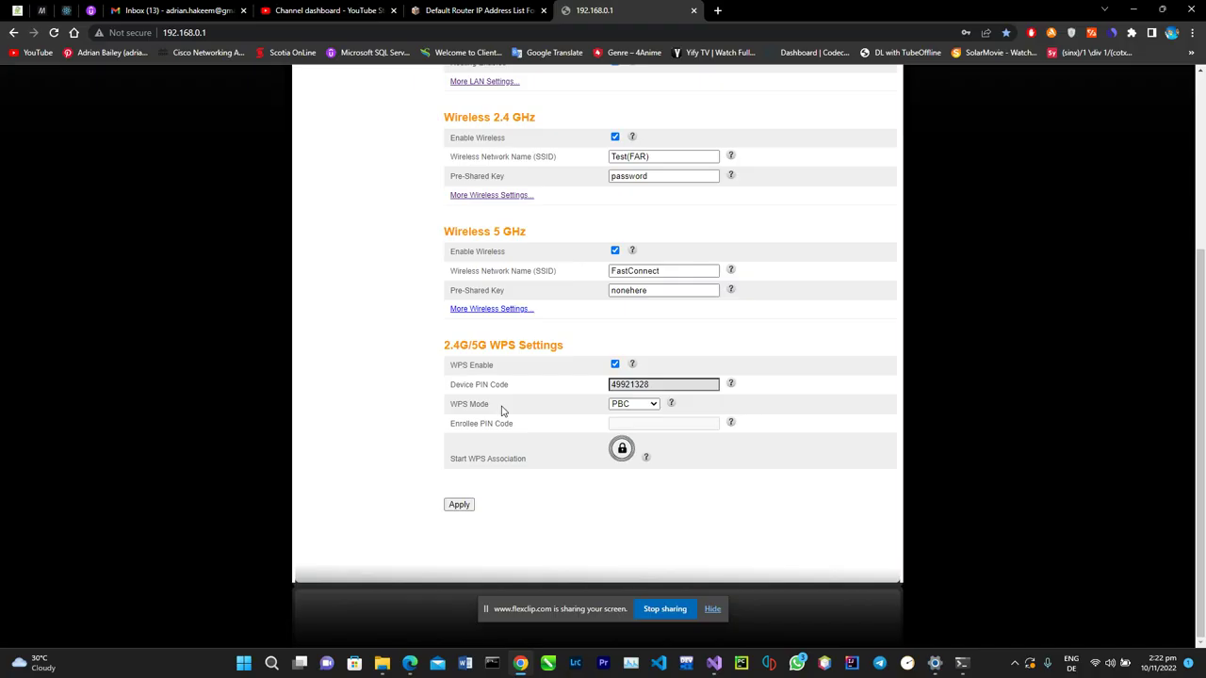
left_click(475, 10)
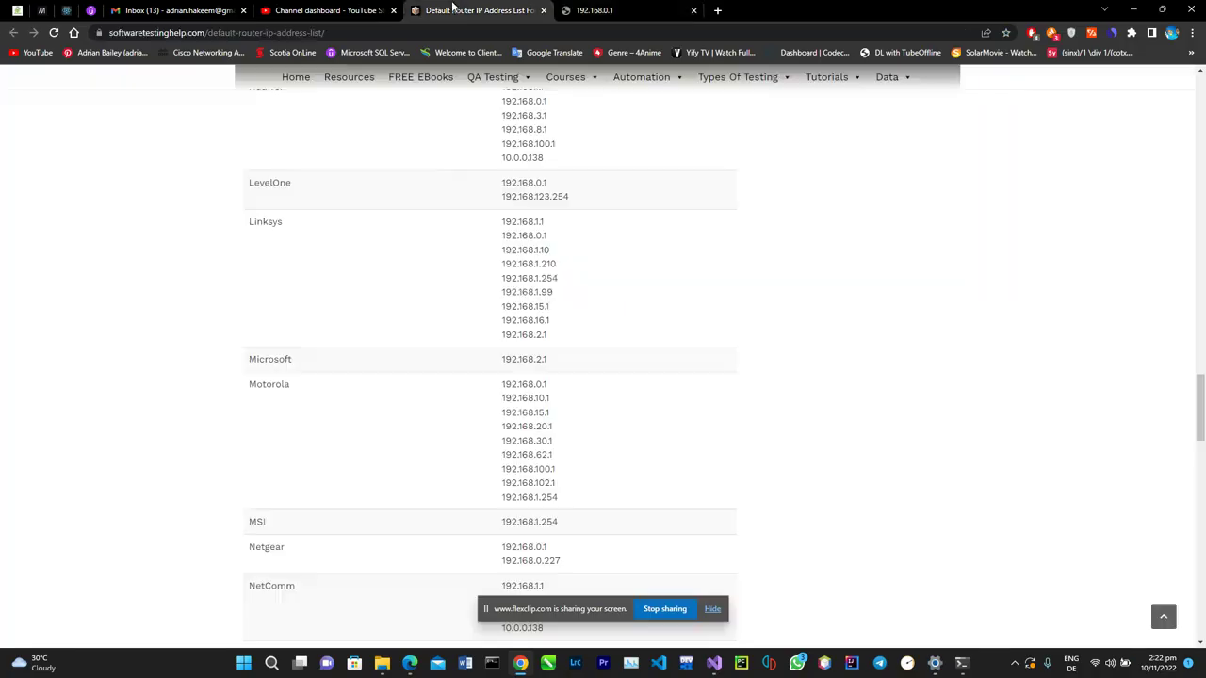
scroll(609, 434, "up", 1)
scroll(616, 458, "up", 2)
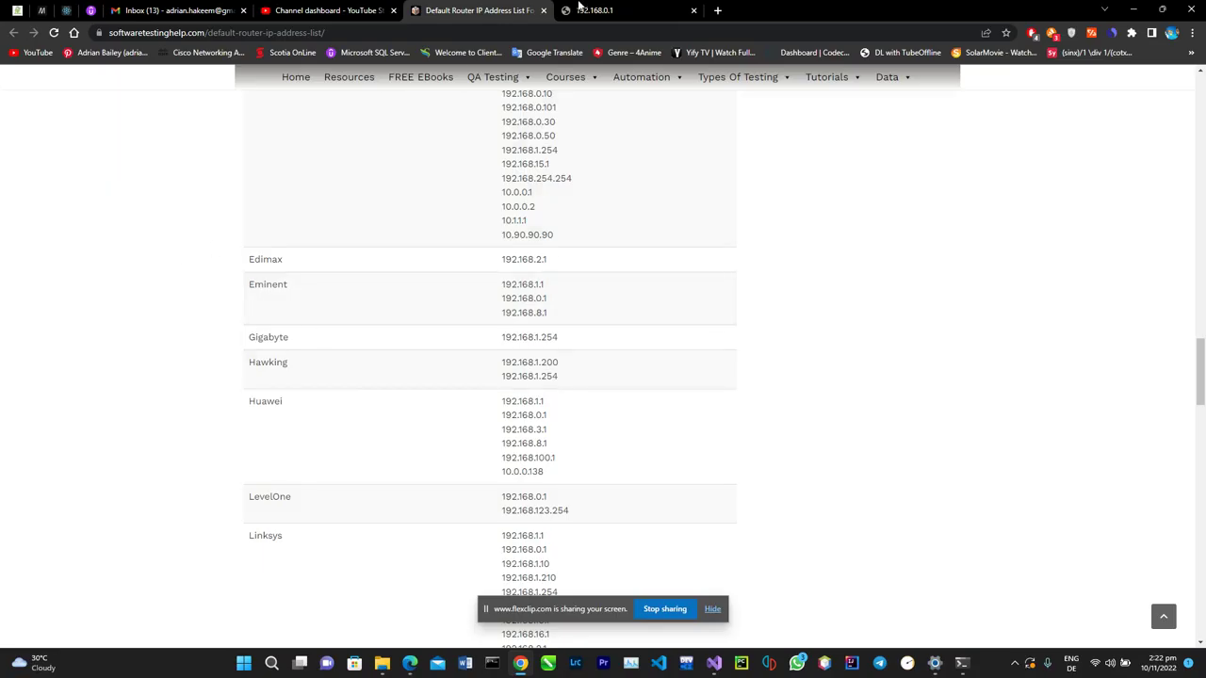
left_click(659, 10)
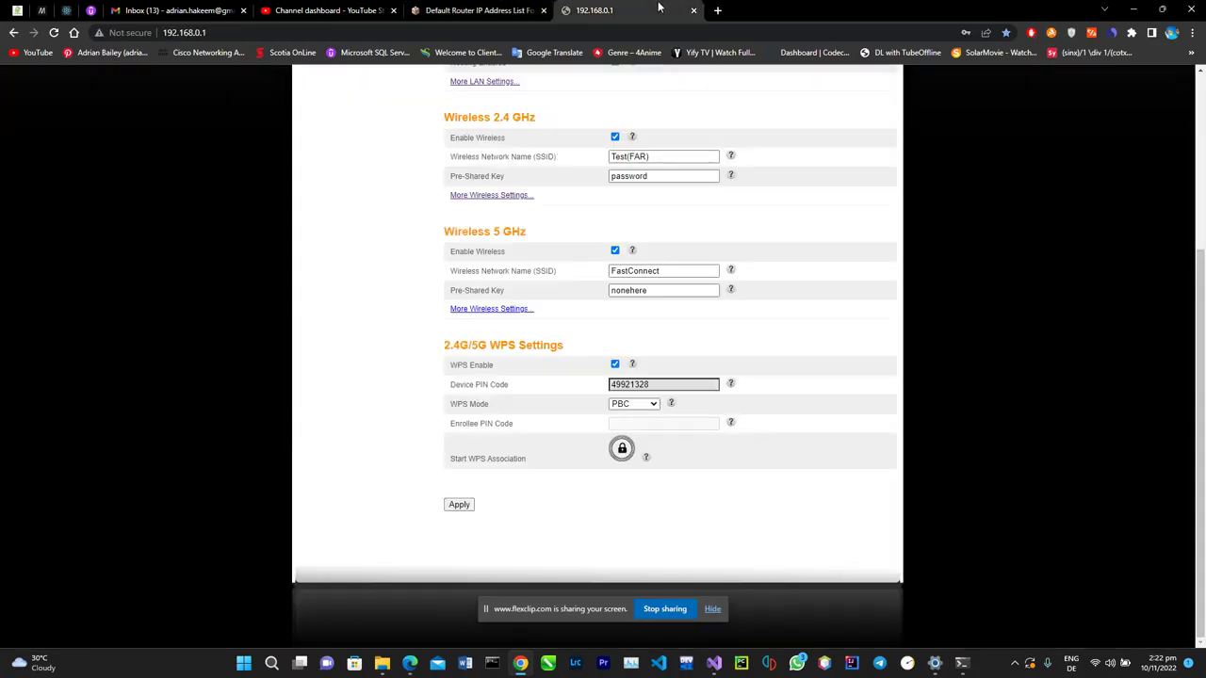